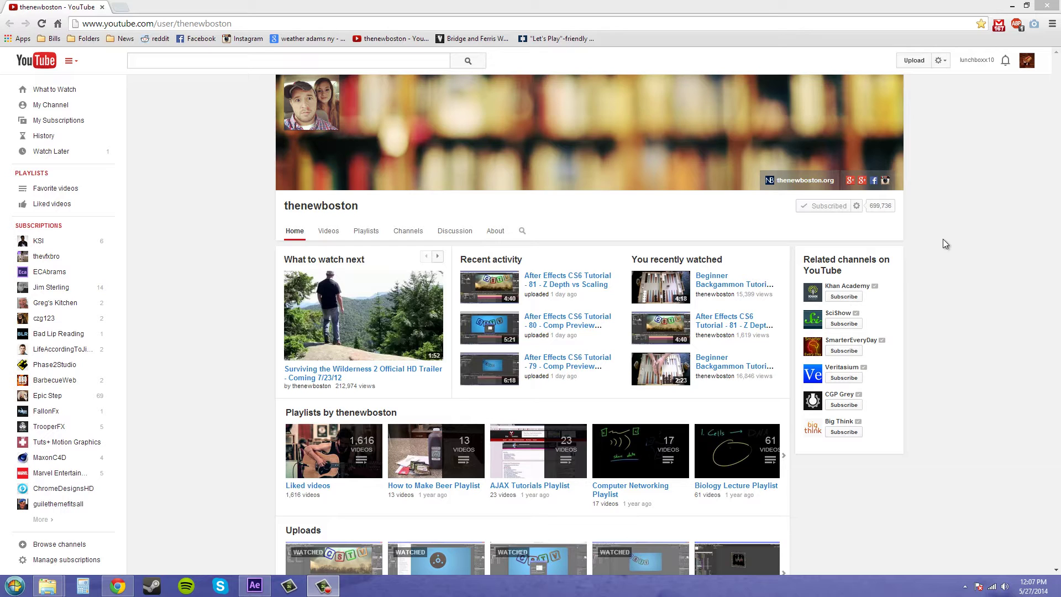
# - Search YouTube for 'after effects color correction presets' and open the '22 FREE After Effects Color Correction Presets' video
pyautogui.click(229, 60)
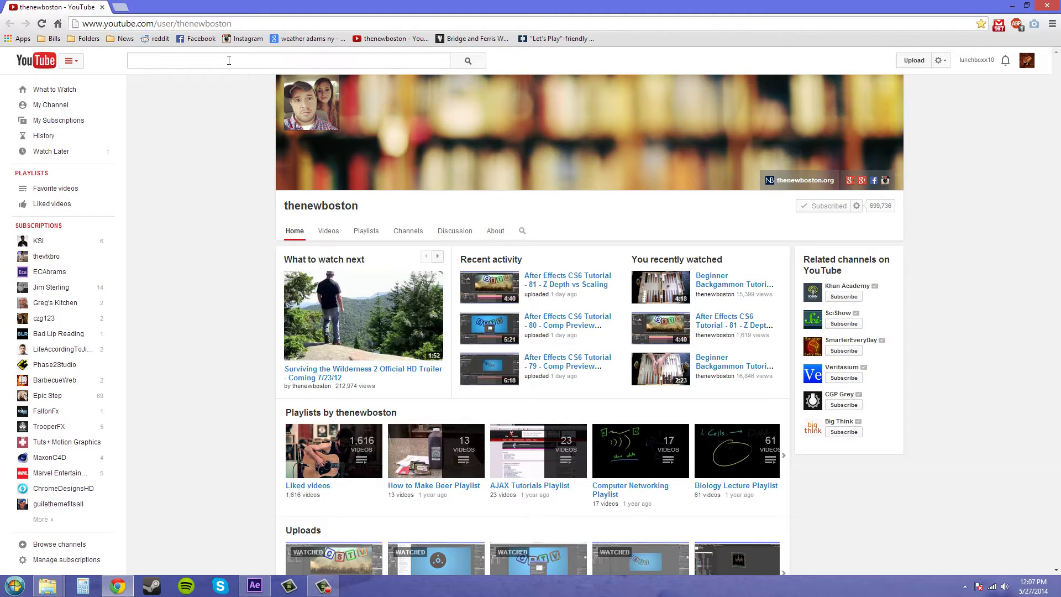
pyautogui.write('aft')
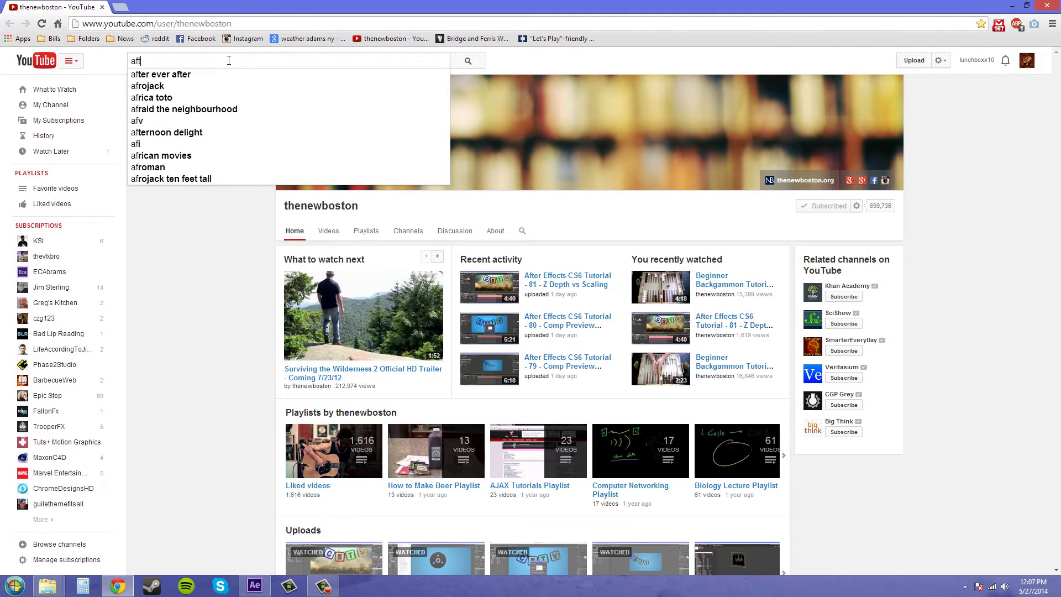
pyautogui.write('er effects col')
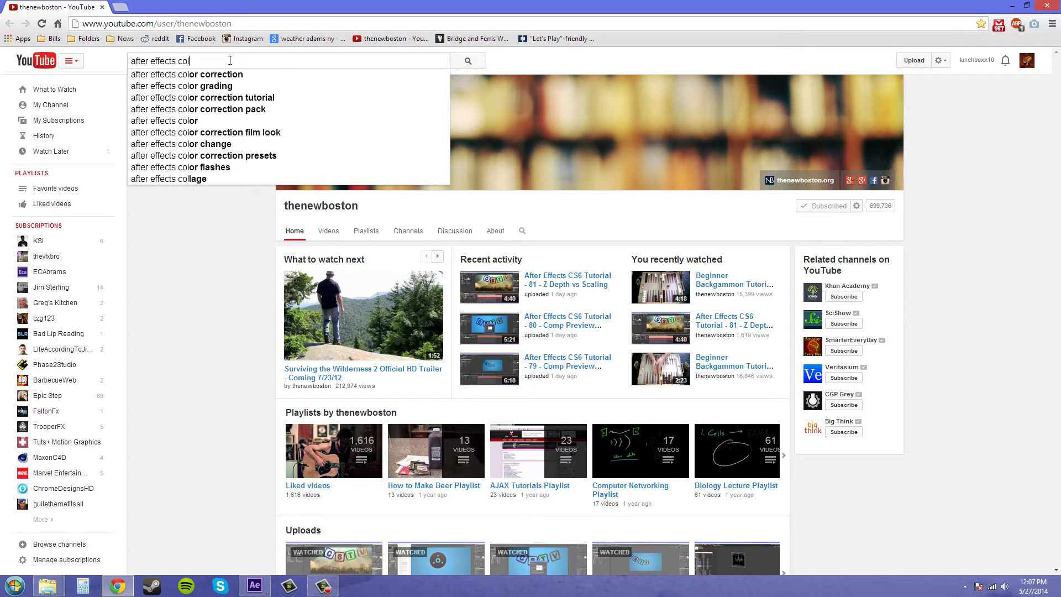
pyautogui.write('or correction pr')
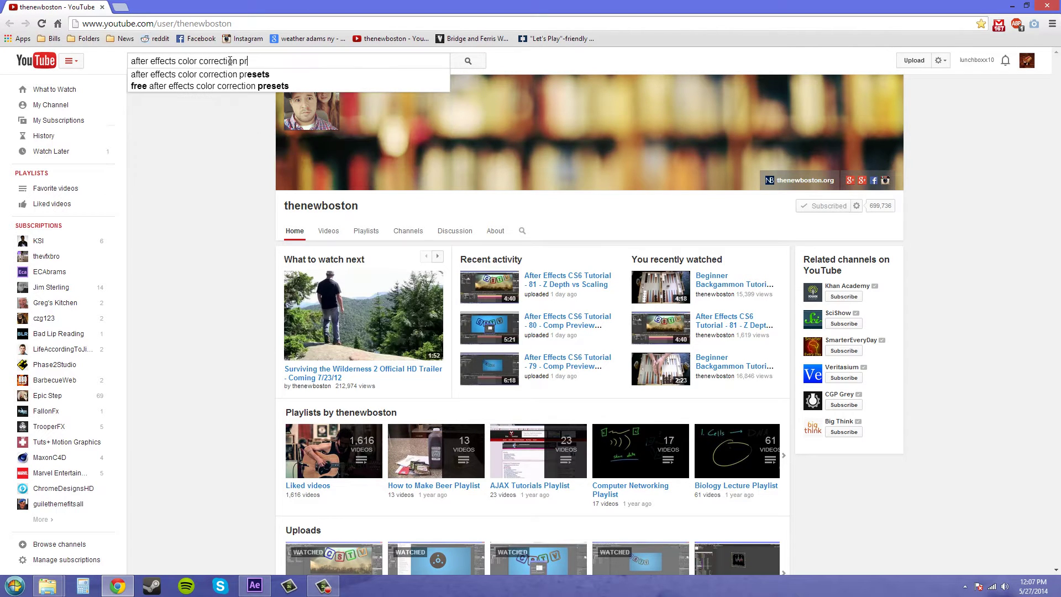
pyautogui.write('esets')
pyautogui.press('Return')
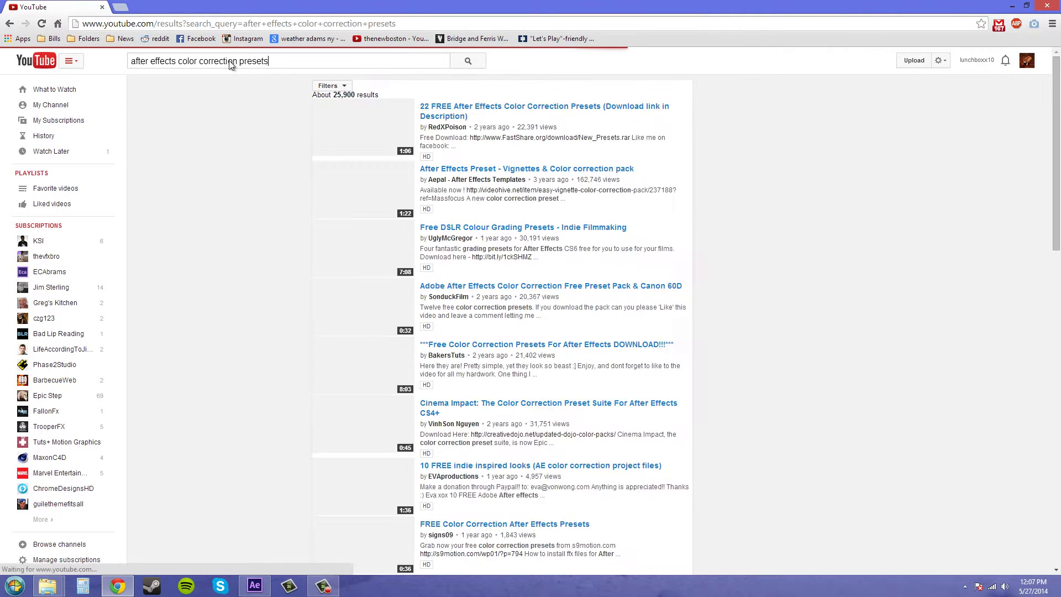
pyautogui.scroll(-8, 741, 198)
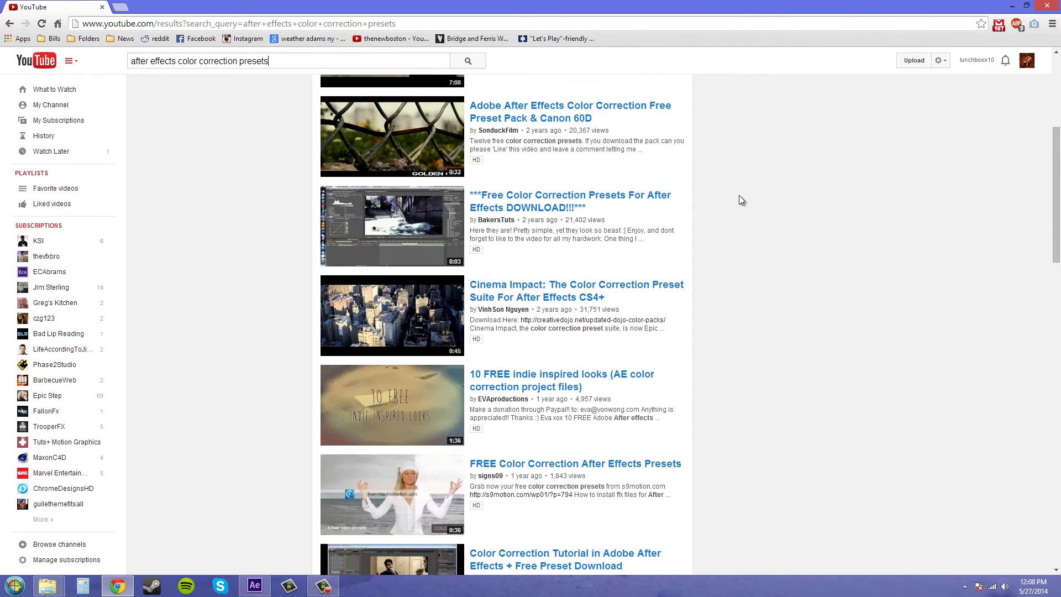
pyautogui.scroll(-1, 741, 202)
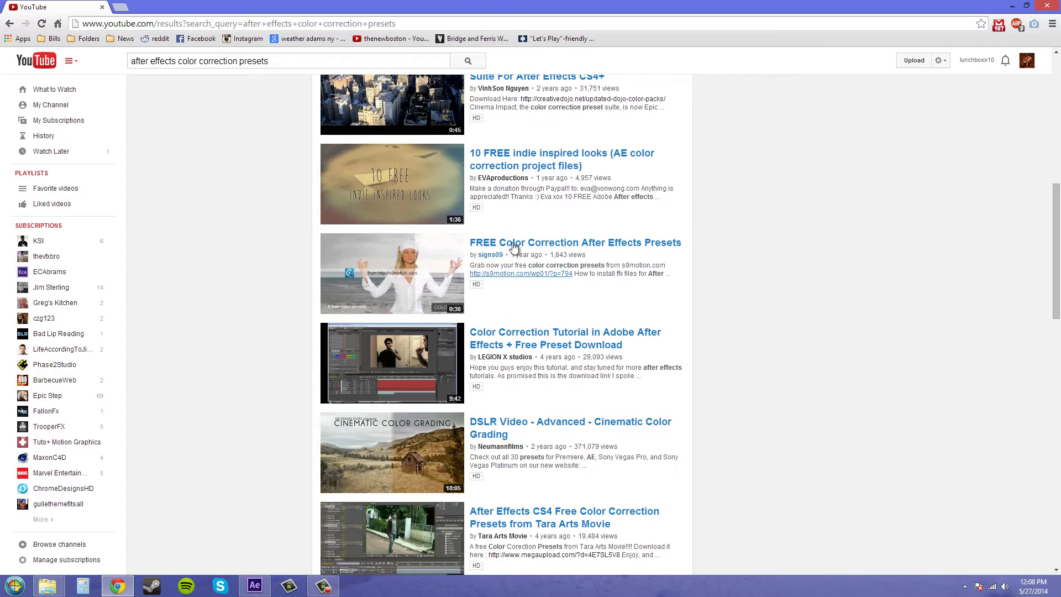
pyautogui.scroll(6, 824, 156)
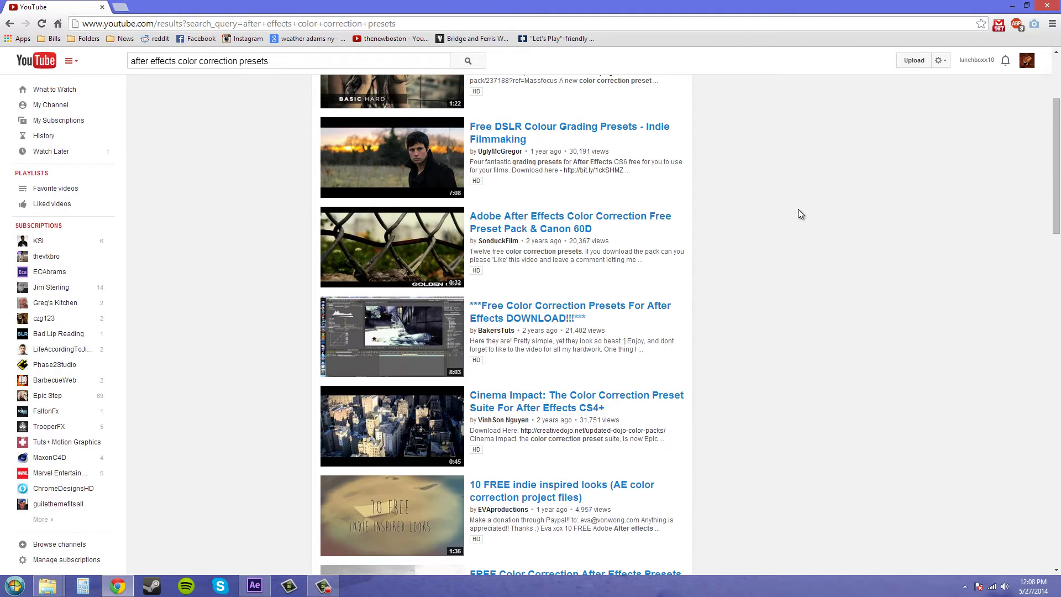
pyautogui.scroll(1, 798, 256)
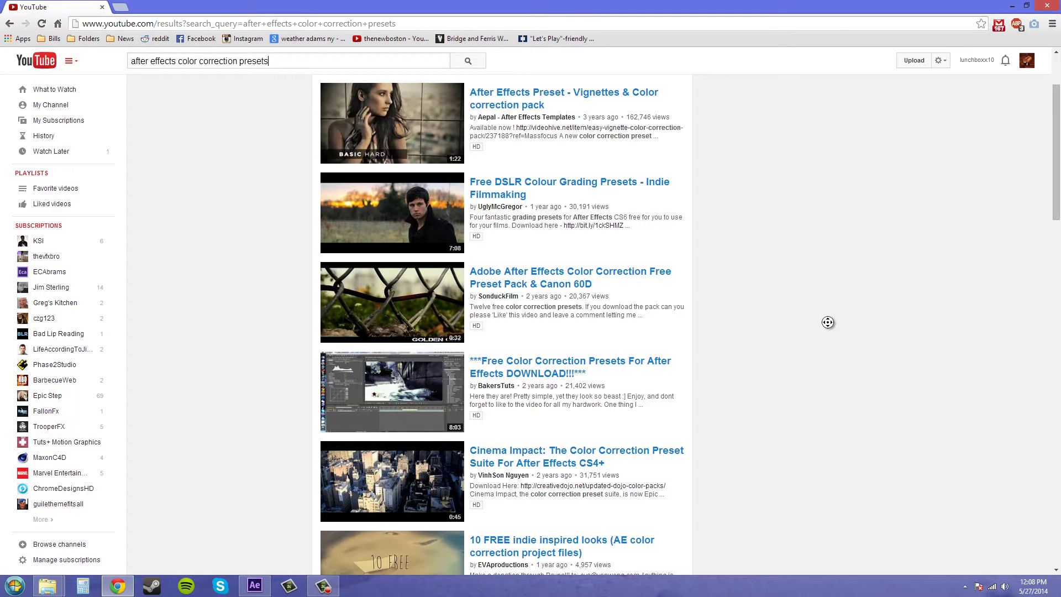
pyautogui.scroll(2, 827, 323)
pyautogui.click(540, 125)
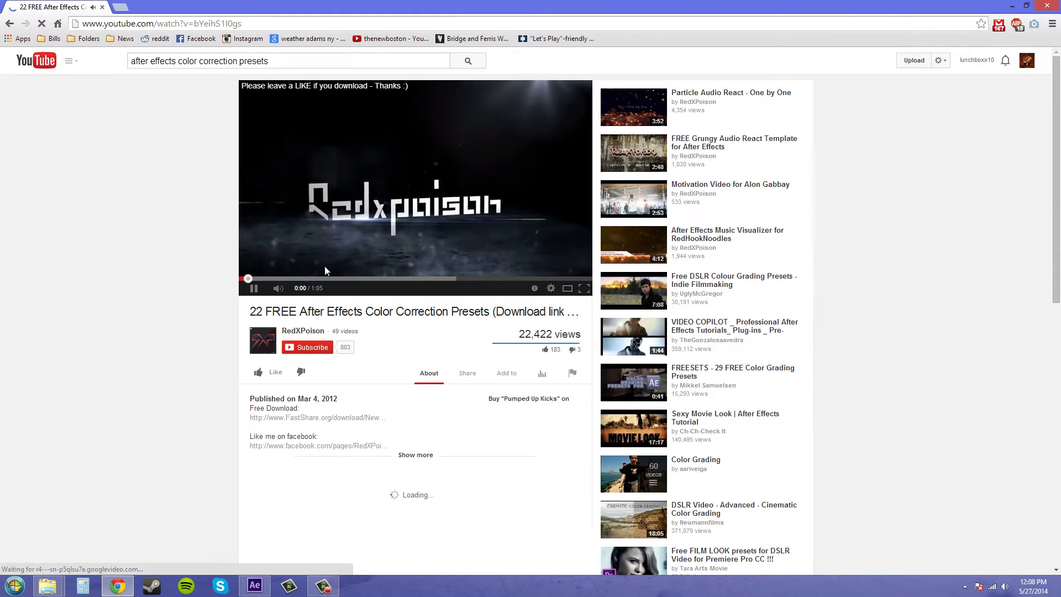
# - Skip past the intro and pause the presets video at 0:18 on the clean green example
pyautogui.click(290, 278)
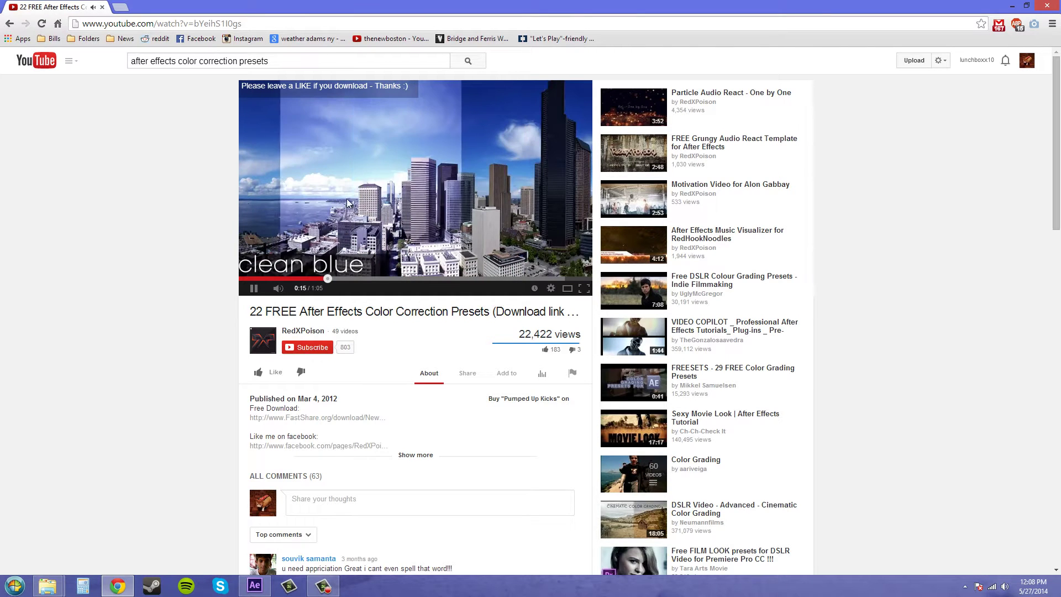
pyautogui.click(254, 288)
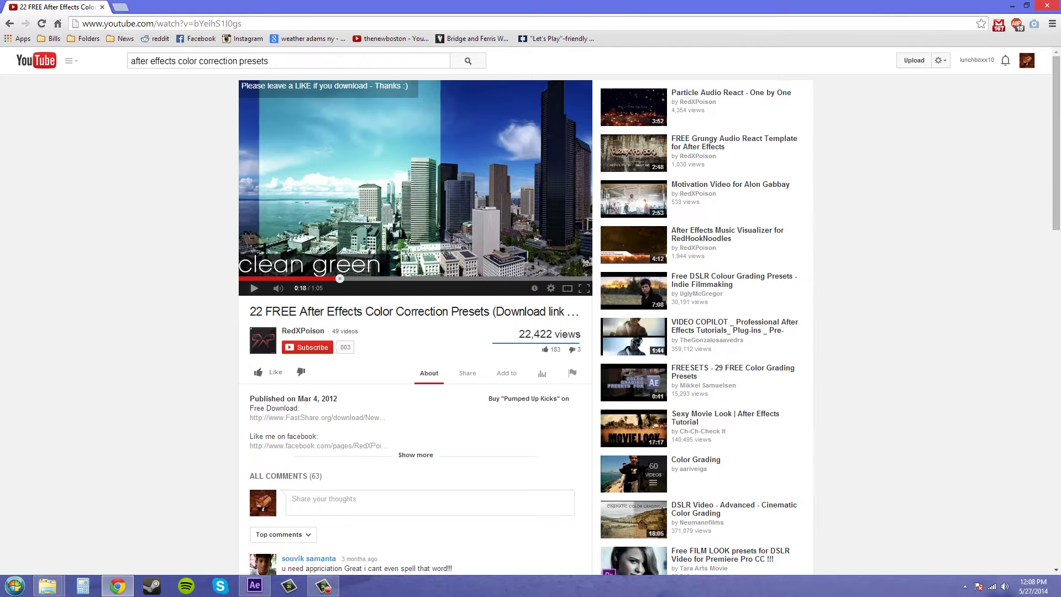
# - Bring the Color Correction Presets folder forward, move it up and right, and show all open folder windows
pyautogui.hotkey('alt', 'Tab')
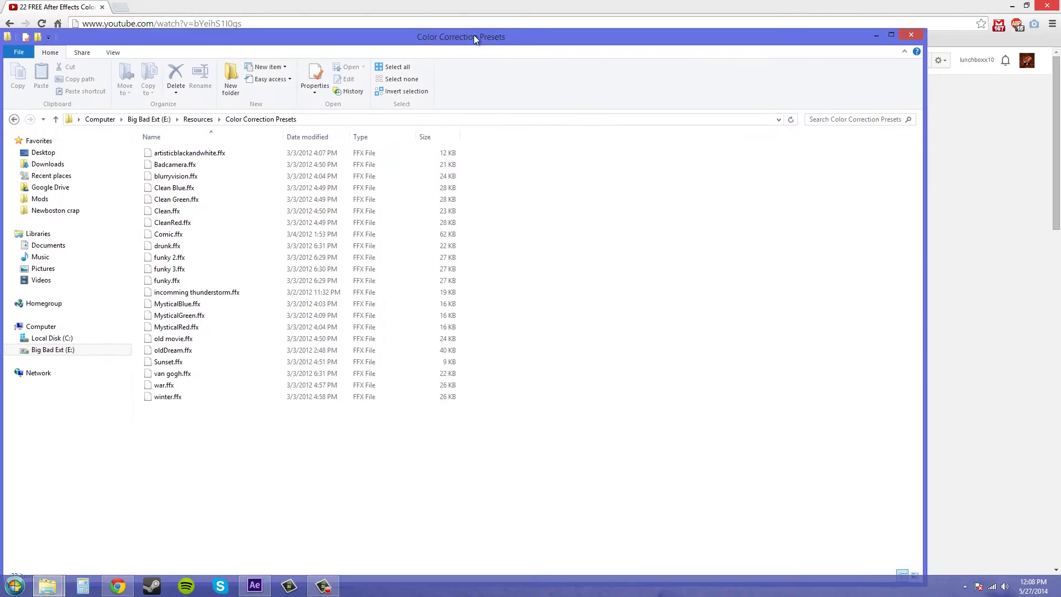
pyautogui.moveTo(473, 34); pyautogui.dragTo(518, 22)
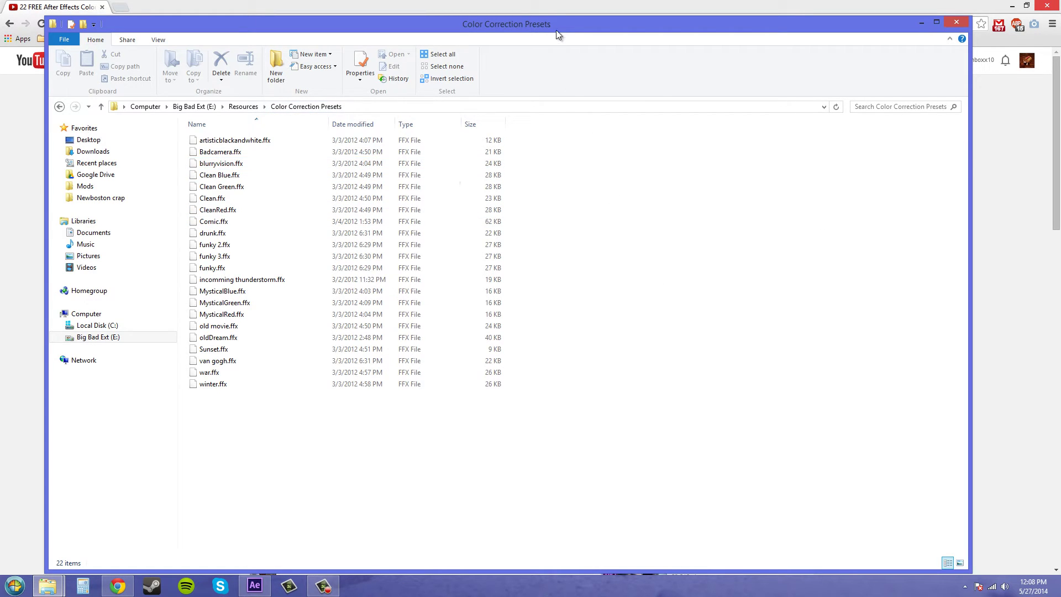
pyautogui.moveTo(556, 29)
pyautogui.mouseDown()
pyautogui.moveTo(591, 18)
pyautogui.moveTo(572, 29)
pyautogui.mouseUp()
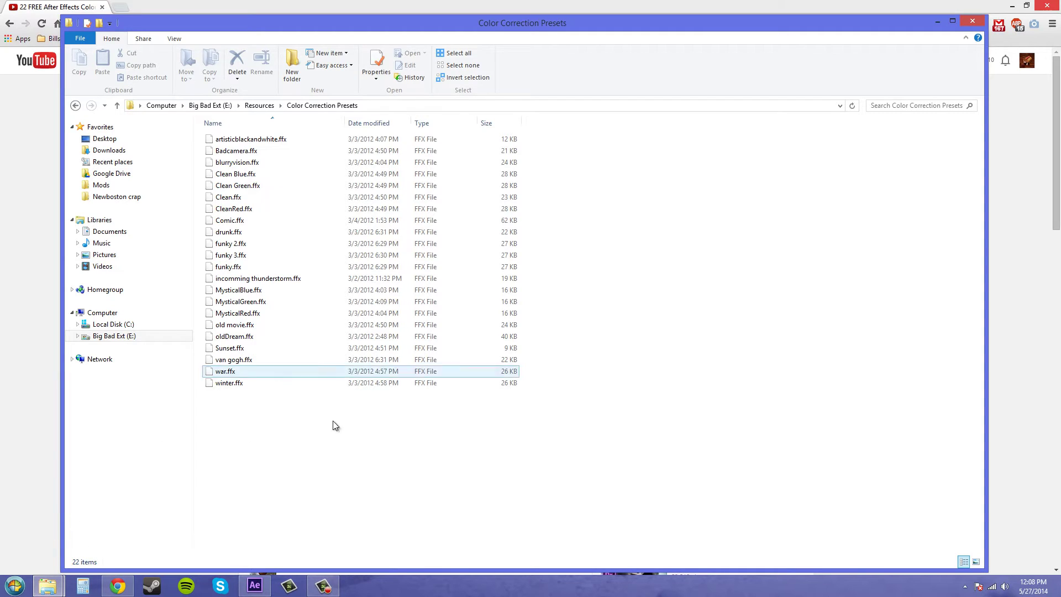
pyautogui.click(48, 587)
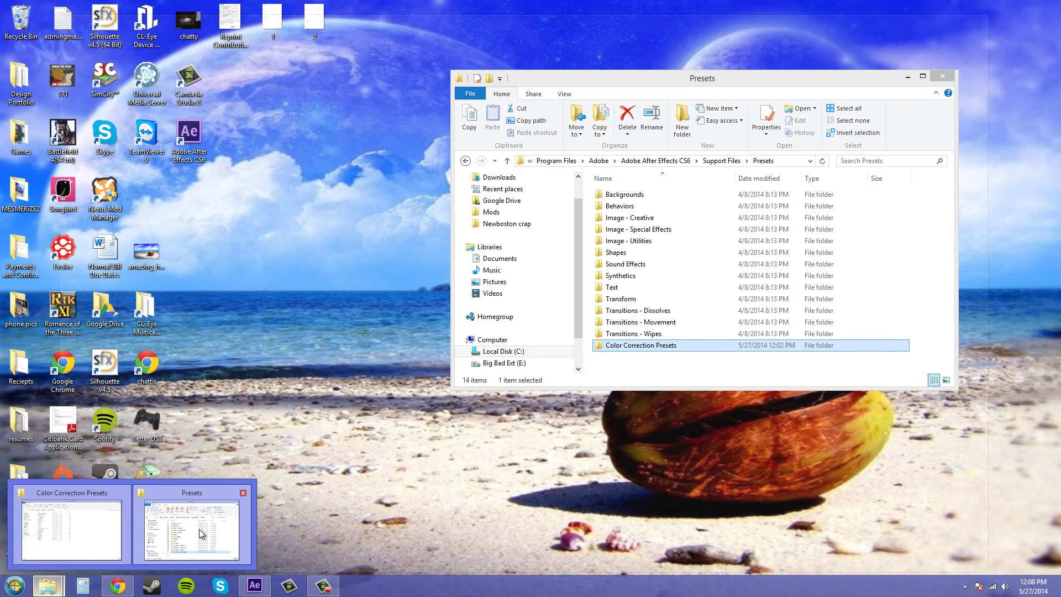
# - Go up to Resources and open the installed Color Correction Presets folder holding the 22 .ffx files
pyautogui.click(199, 529)
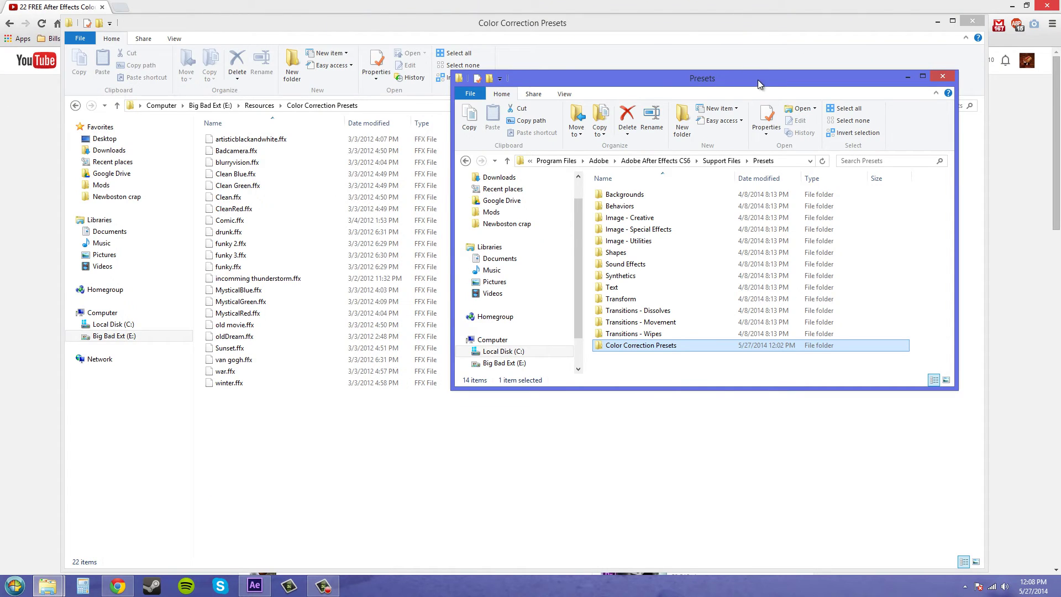
pyautogui.moveTo(757, 79); pyautogui.dragTo(834, 134)
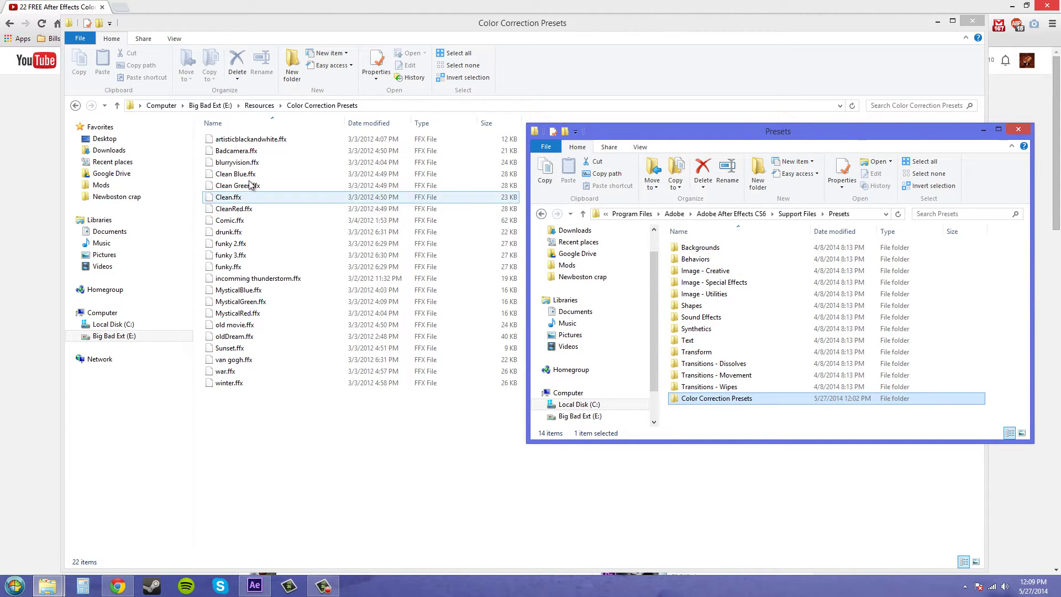
pyautogui.click(260, 105)
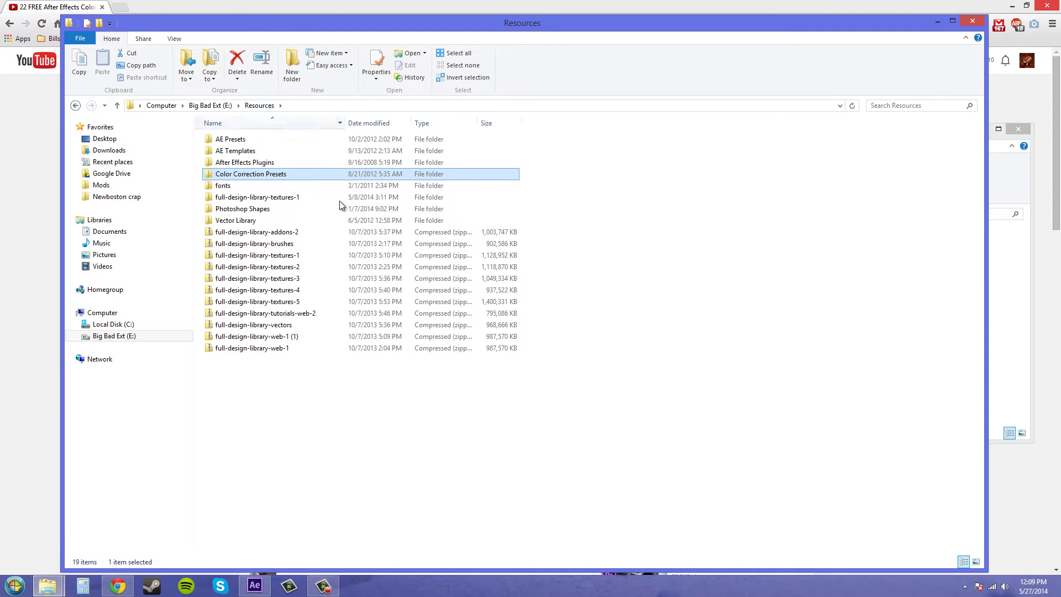
pyautogui.click(938, 20)
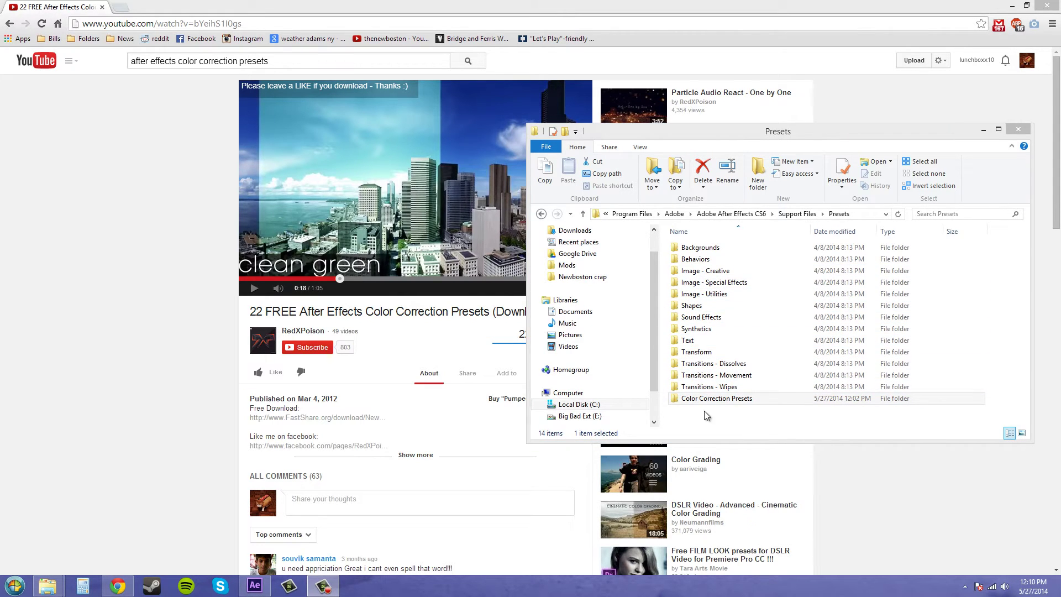
pyautogui.doubleClick(712, 398)
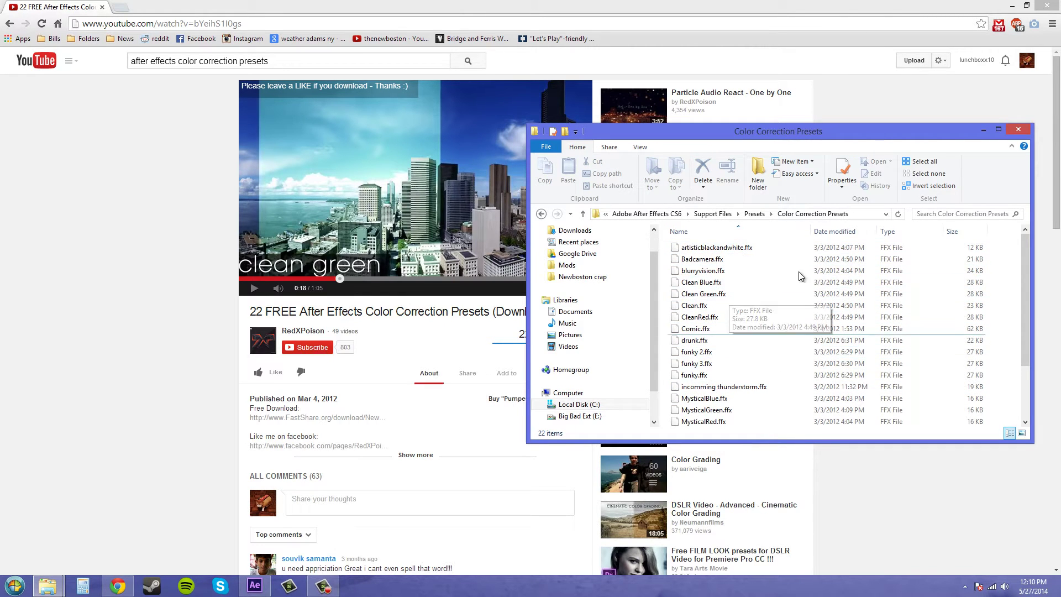
# - Close the browser, minimize the presets folder, and open the recent project ae1.aep in After Effects
pyautogui.click(101, 7)
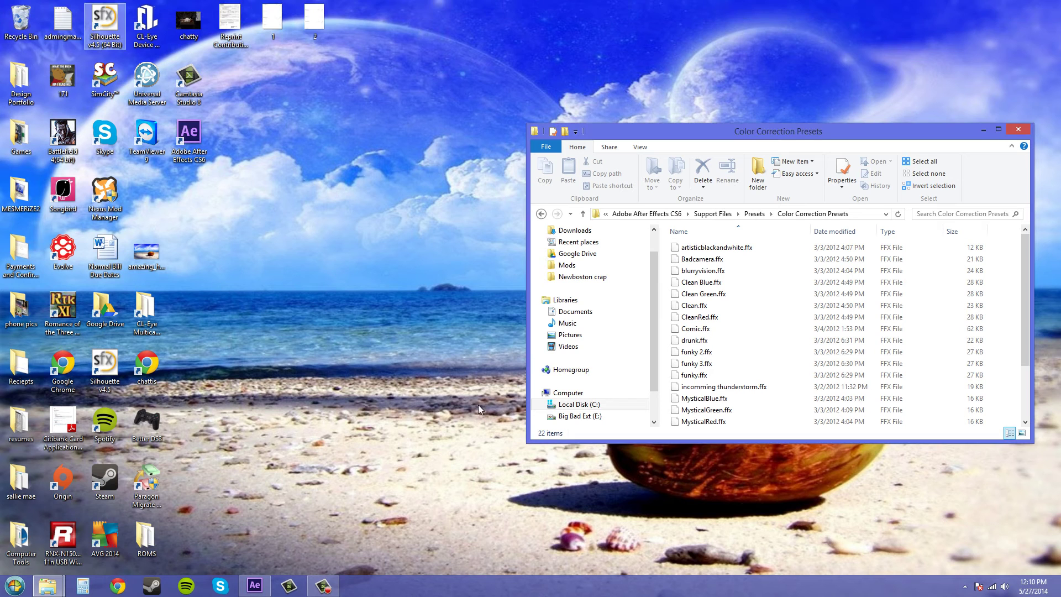
pyautogui.click(983, 129)
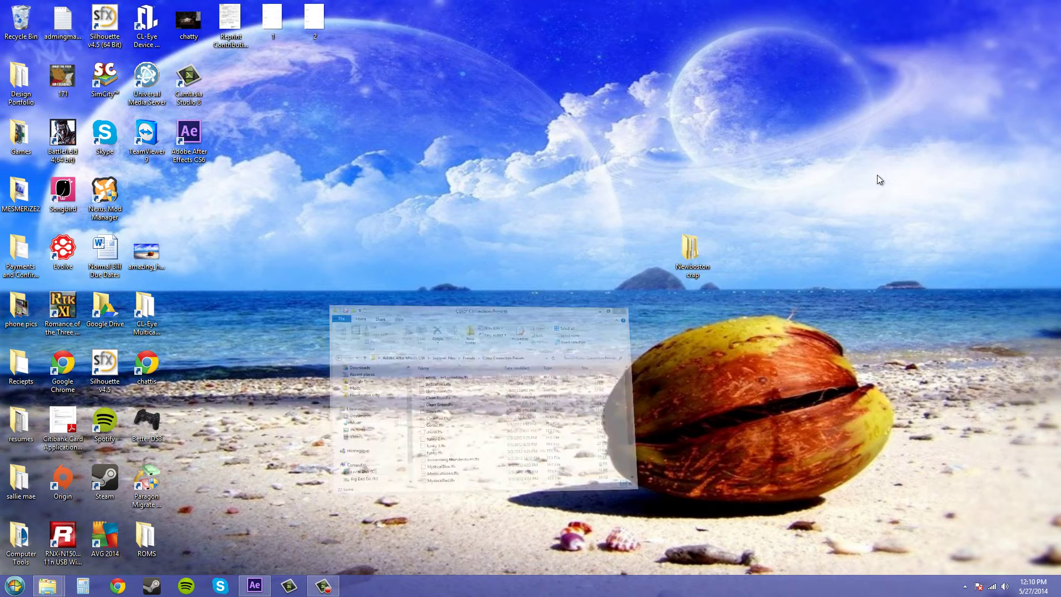
pyautogui.click(254, 586)
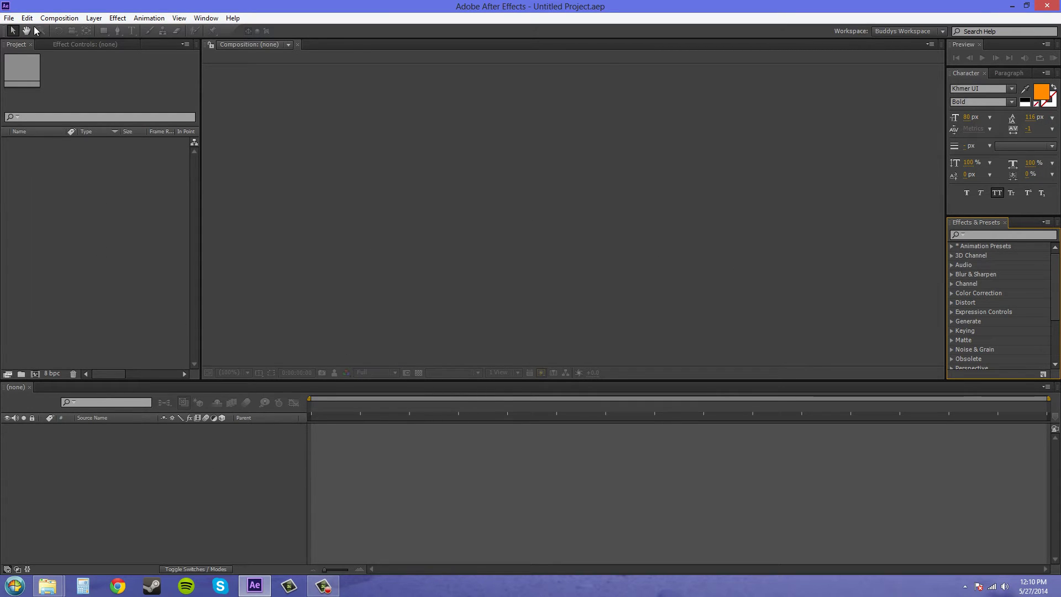
pyautogui.click(9, 18)
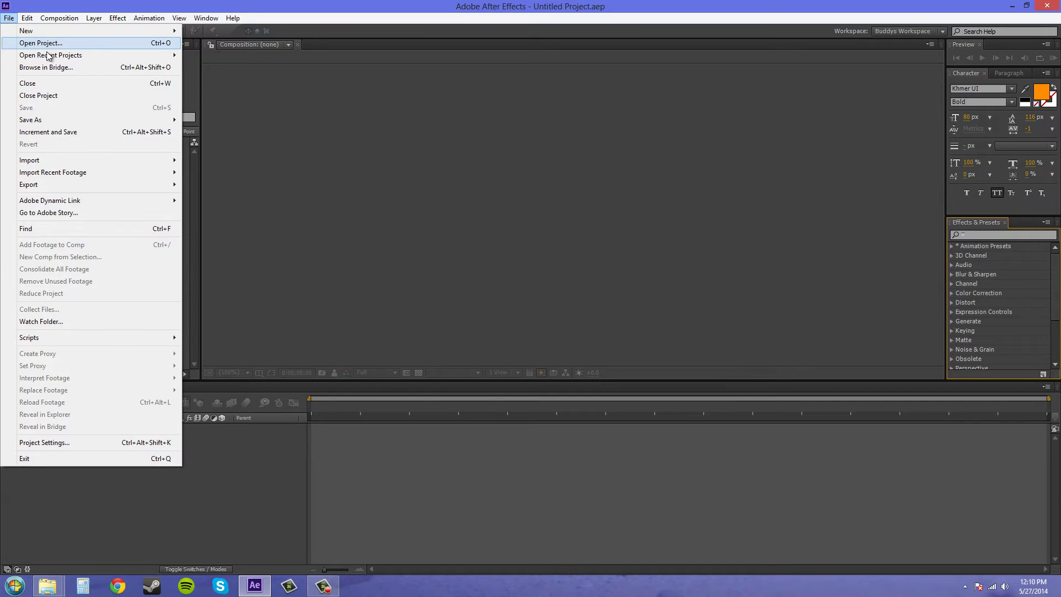
pyautogui.moveTo(50, 56)
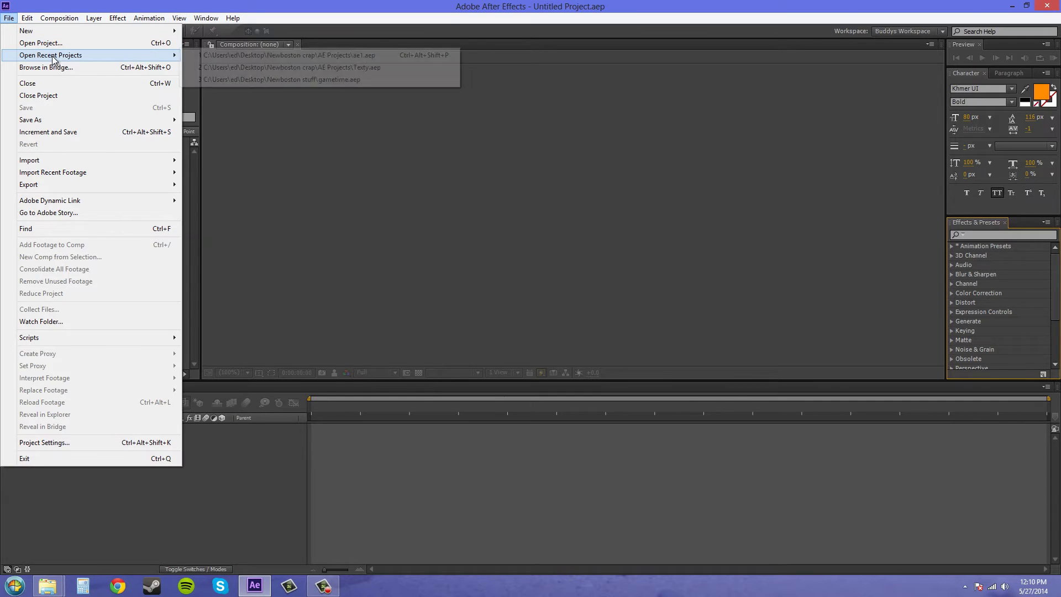
pyautogui.click(319, 55)
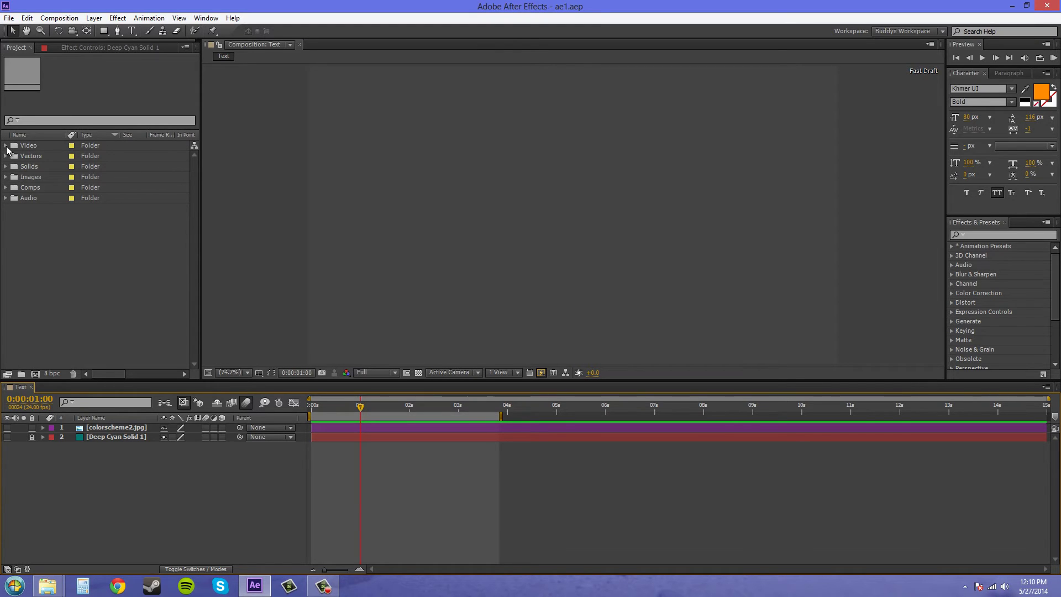
# - Inspect the Video folder clips and drag the A002_C029 DPX footage into the Text composition
pyautogui.click(5, 146)
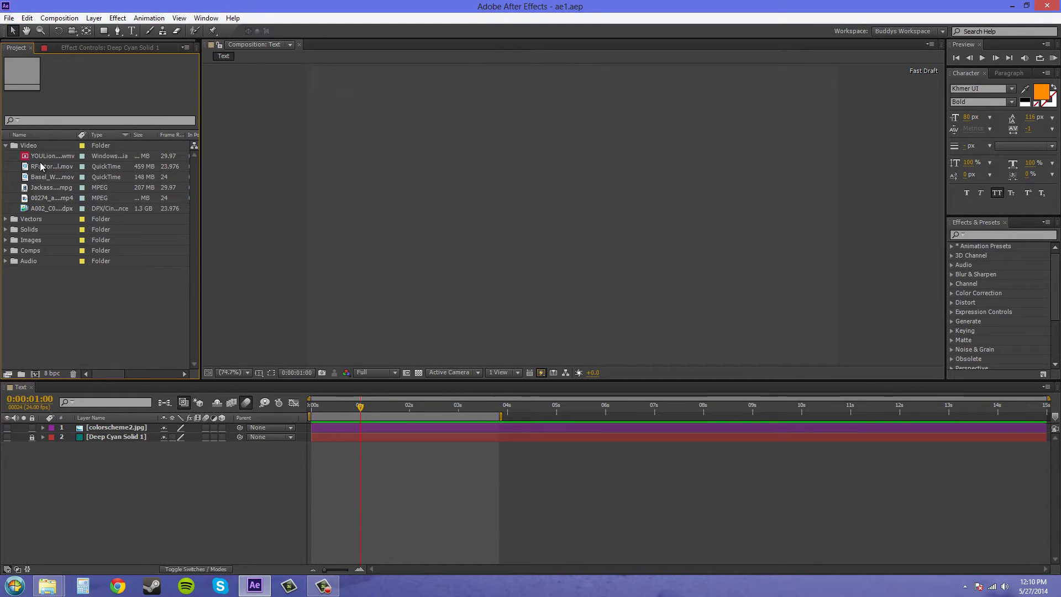
pyautogui.click(47, 157)
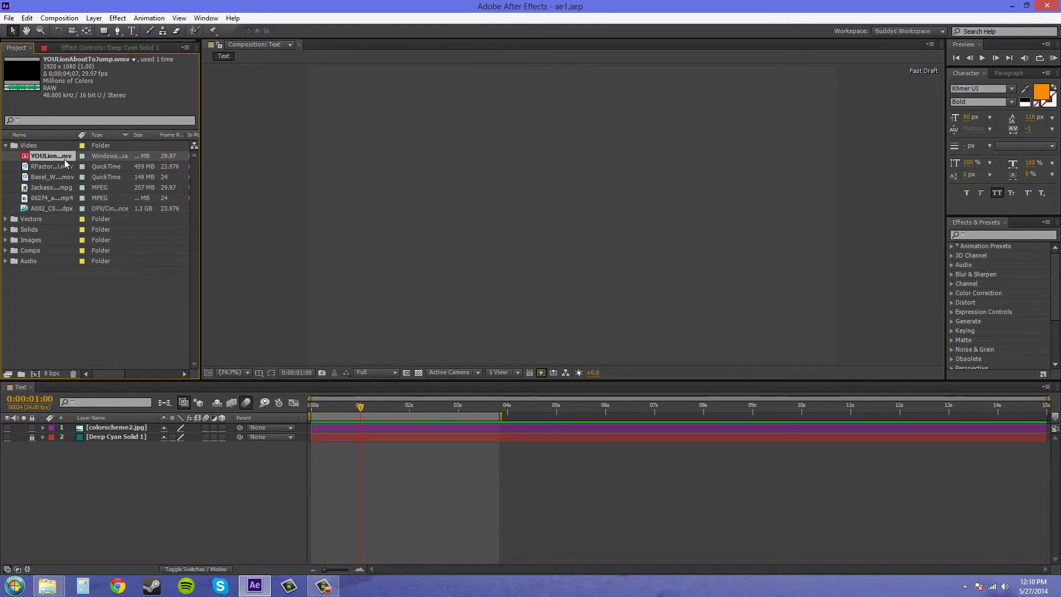
pyautogui.click(45, 188)
pyautogui.click(47, 199)
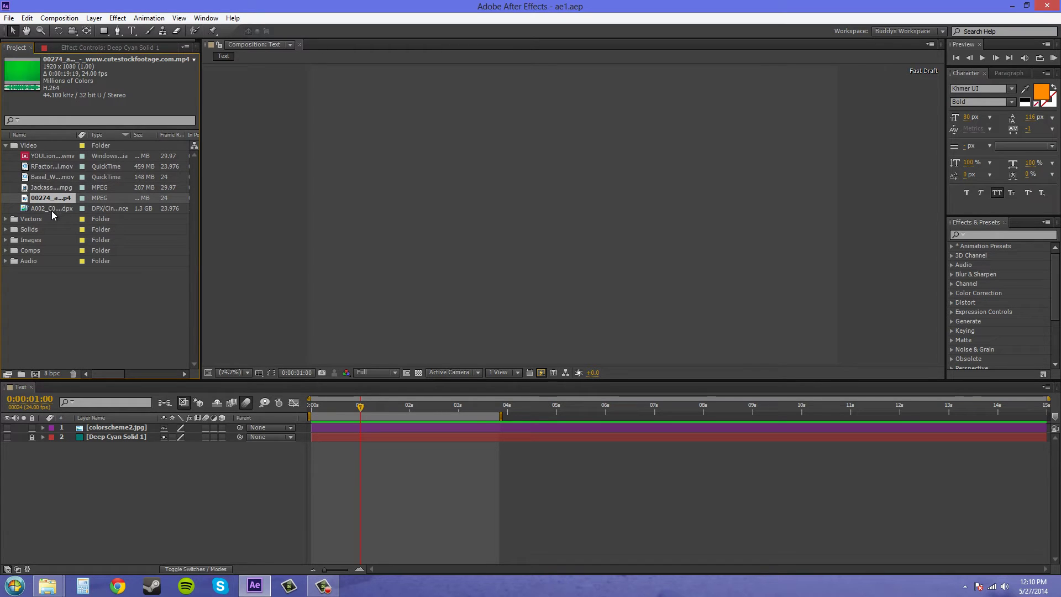
pyautogui.click(50, 210)
pyautogui.moveTo(48, 213); pyautogui.dragTo(105, 429)
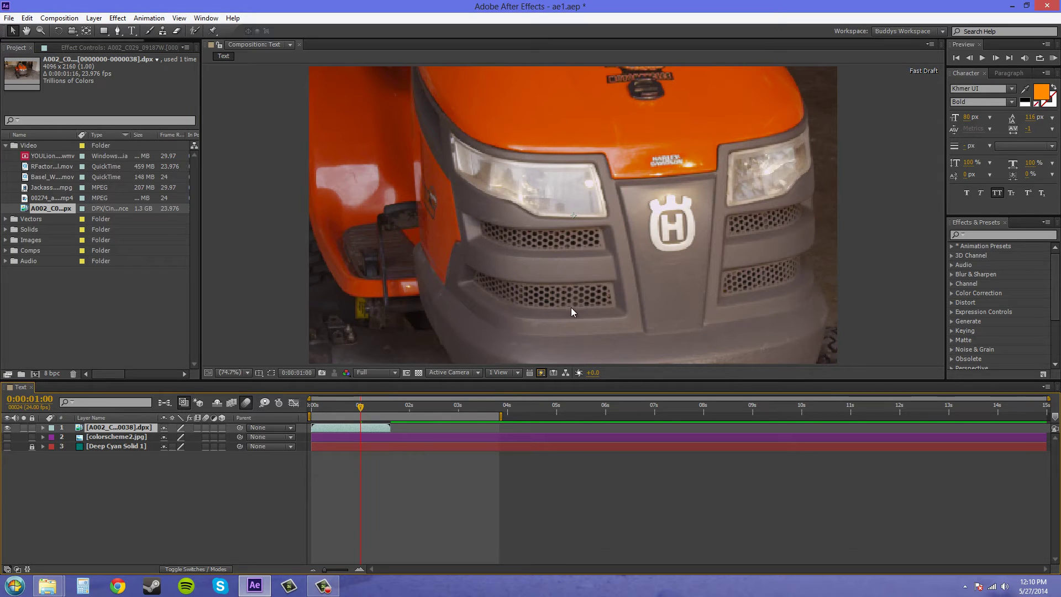
# - Scale the DPX tractor layer down to 35% so the whole shot fits the composition
pyautogui.press('s')
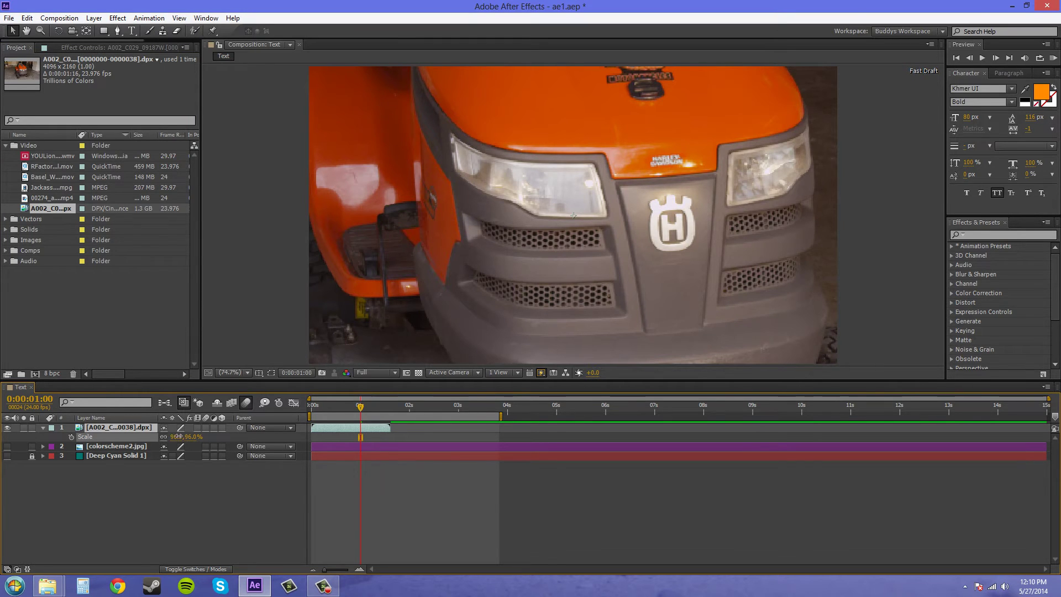
pyautogui.moveTo(178, 436); pyautogui.dragTo(163, 440)
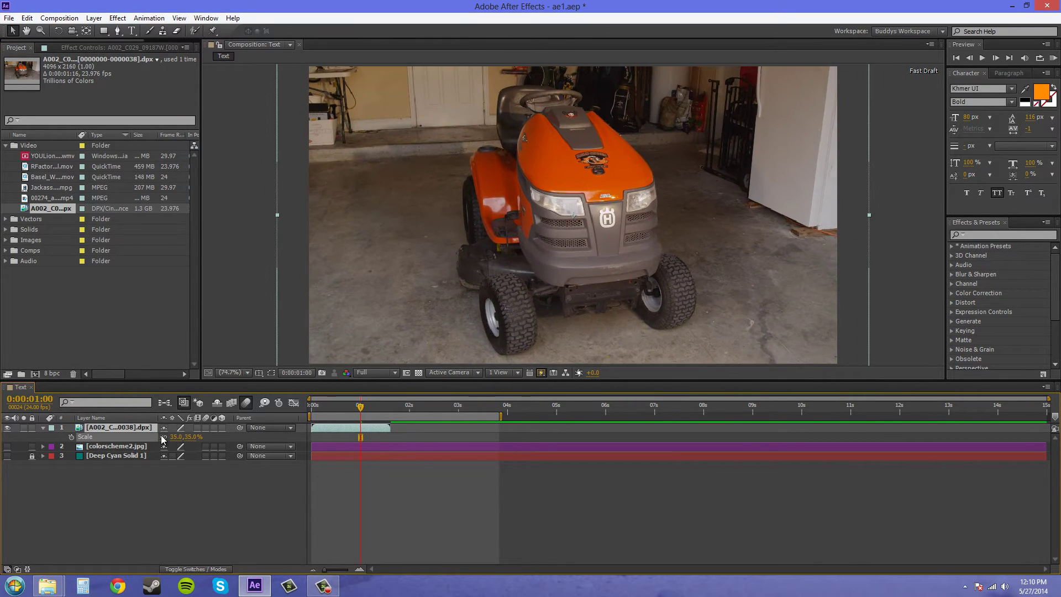
pyautogui.scroll(-2, 842, 263)
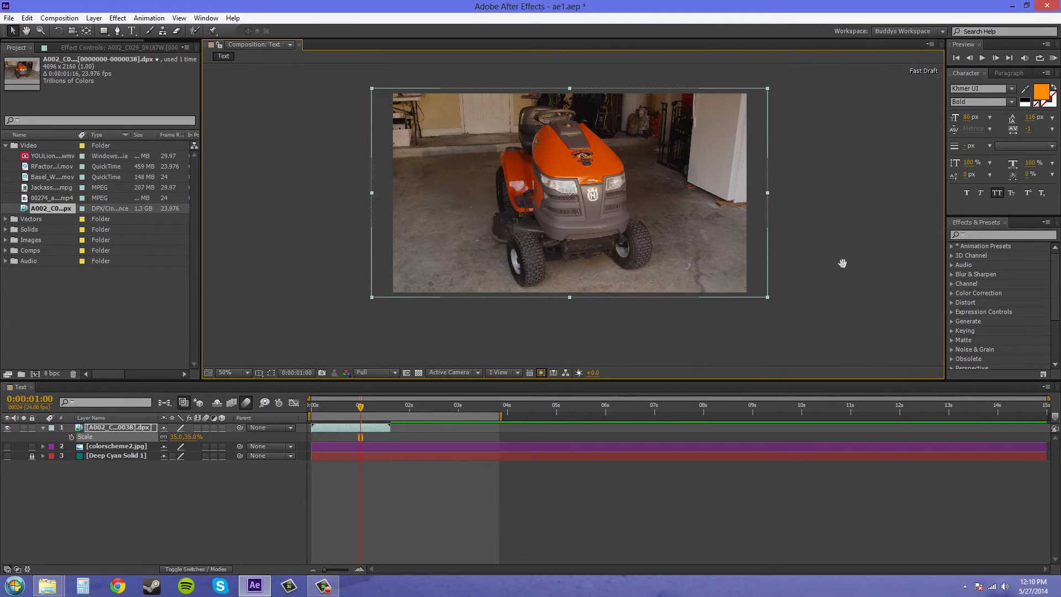
pyautogui.moveTo(842, 263); pyautogui.dragTo(860, 290)
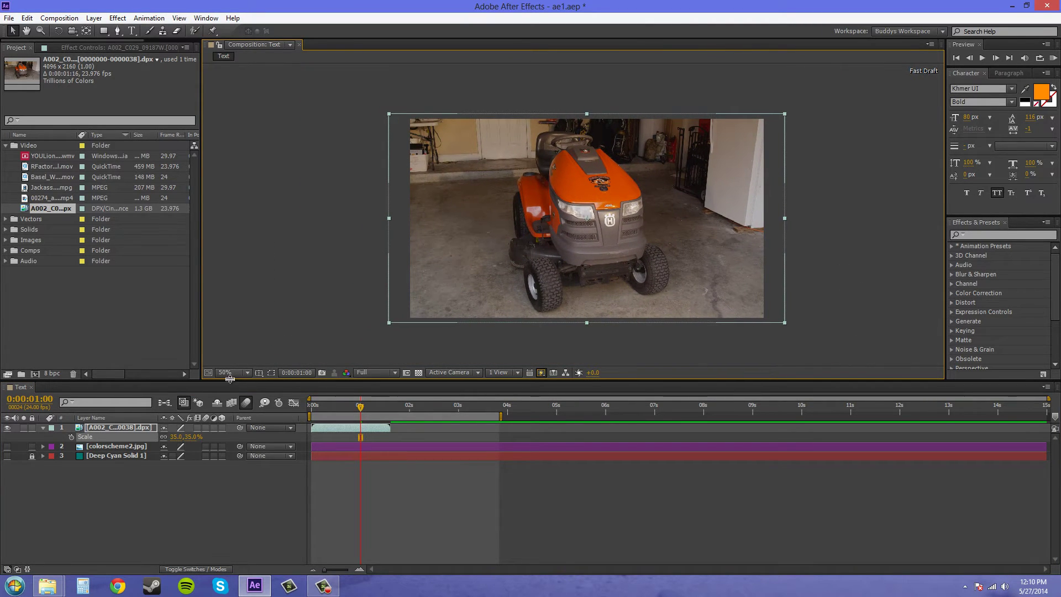
pyautogui.click(177, 493)
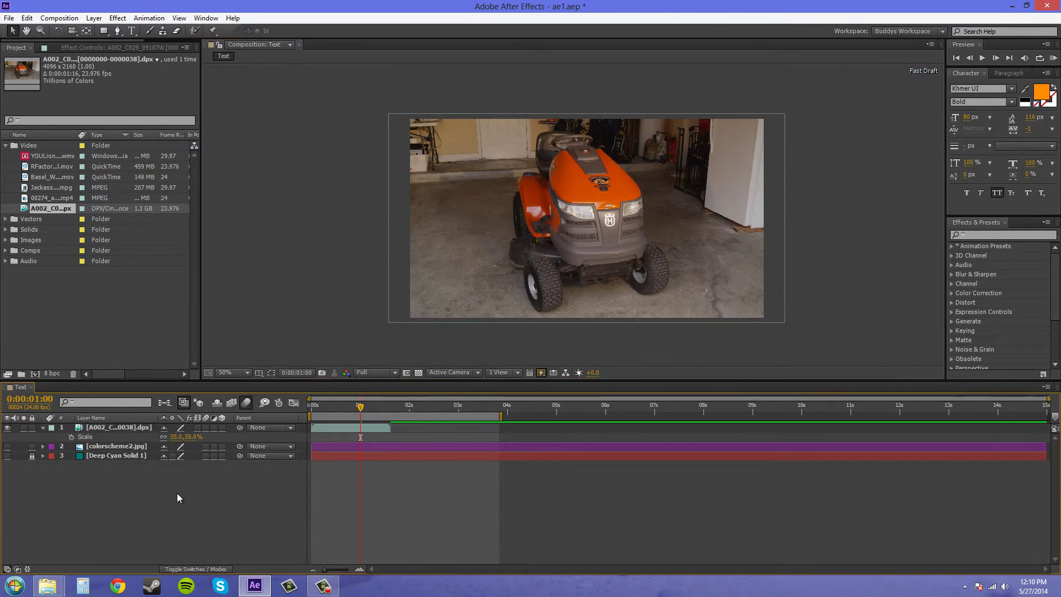
pyautogui.click(43, 428)
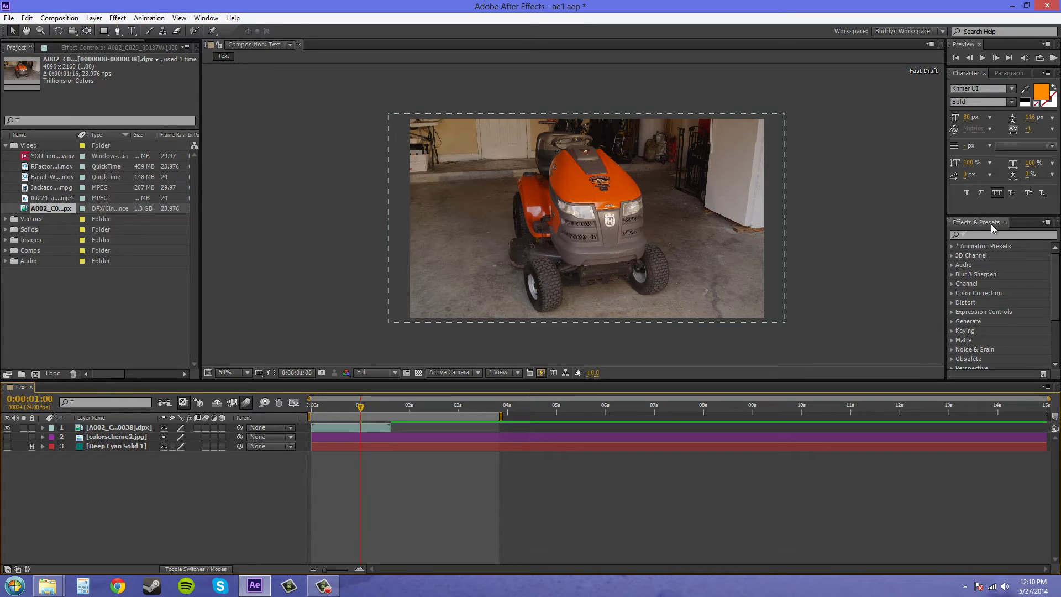
# - Apply the 'funky' preset from Animation Presets > Color Correction Presets to the tractor layer
pyautogui.click(951, 246)
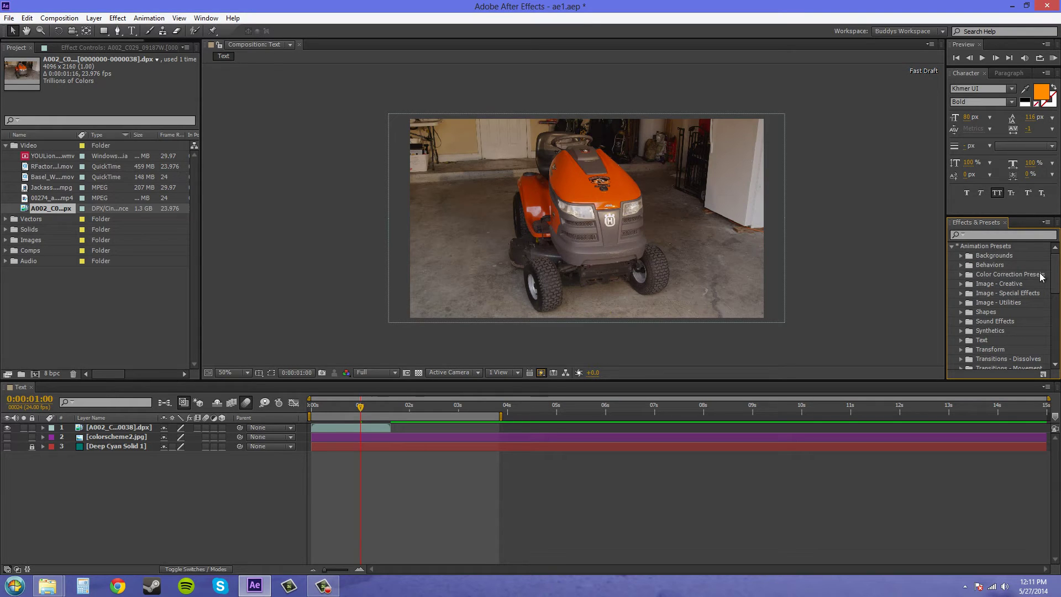
pyautogui.click(961, 274)
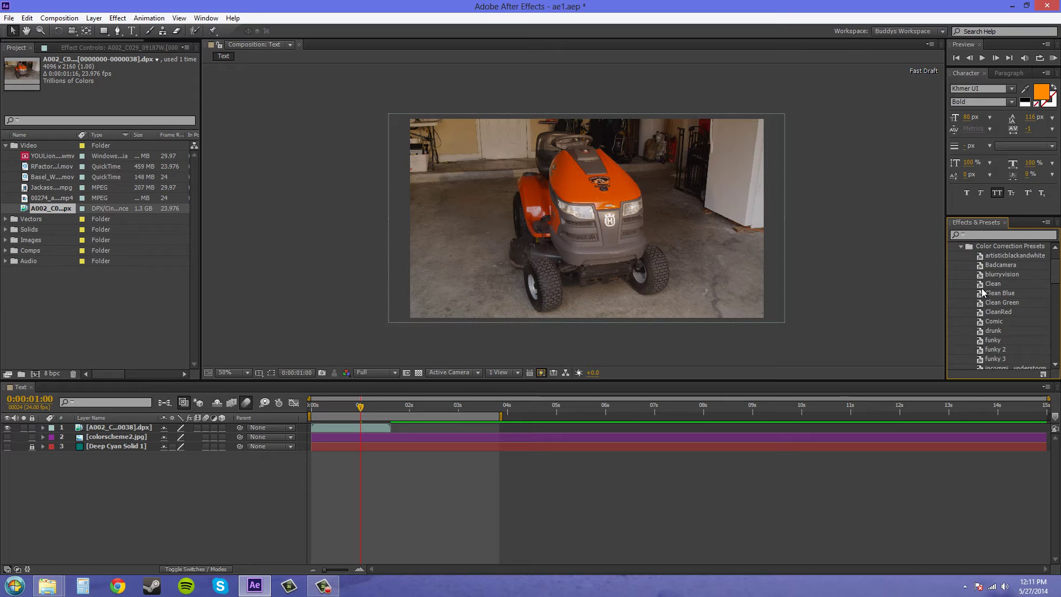
pyautogui.scroll(-1, 990, 303)
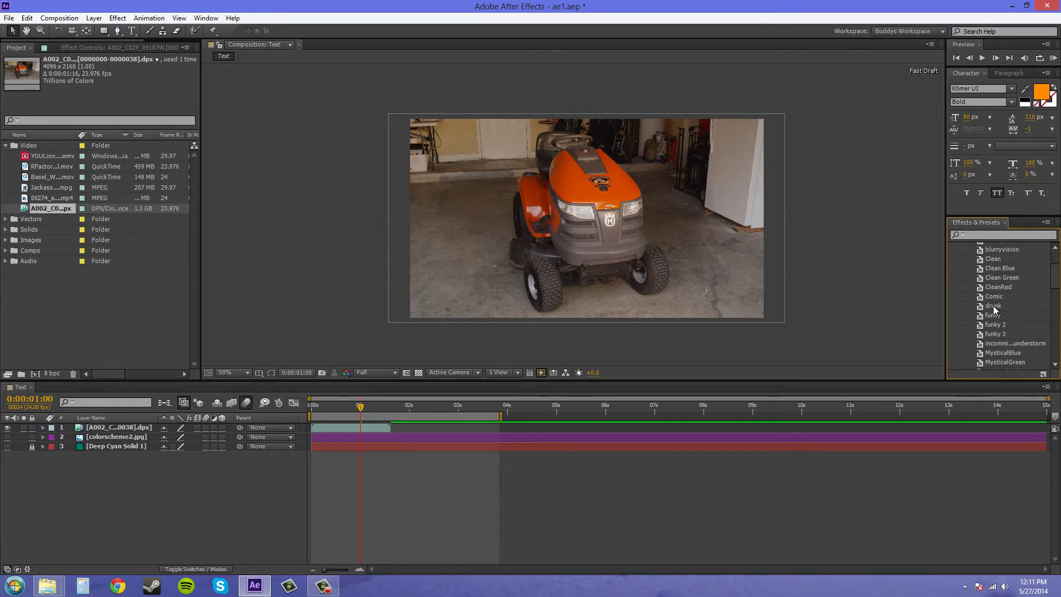
pyautogui.moveTo(993, 315); pyautogui.dragTo(612, 239)
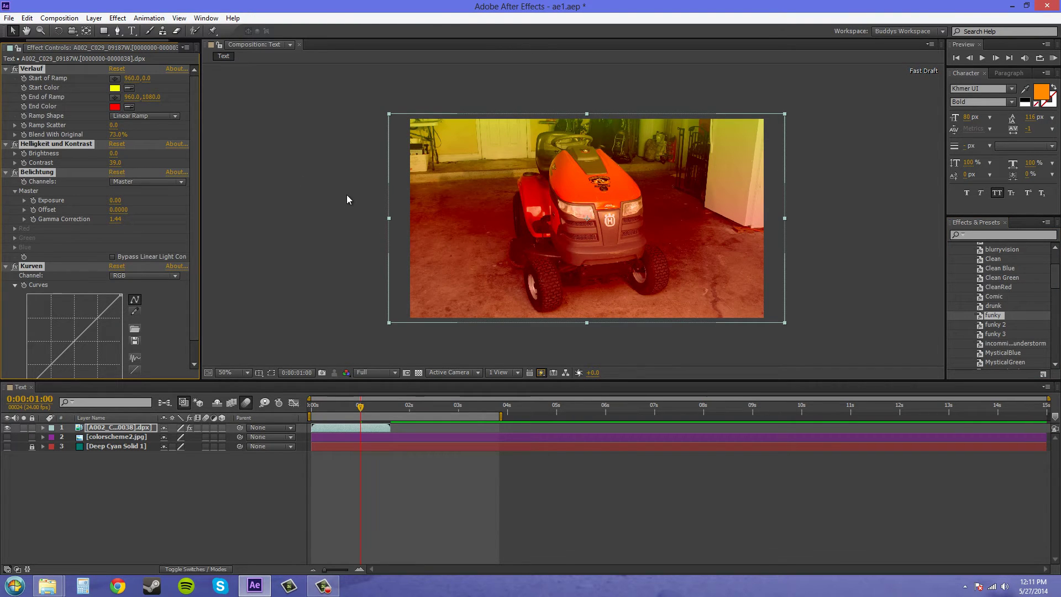
pyautogui.scroll(-1, 23, 276)
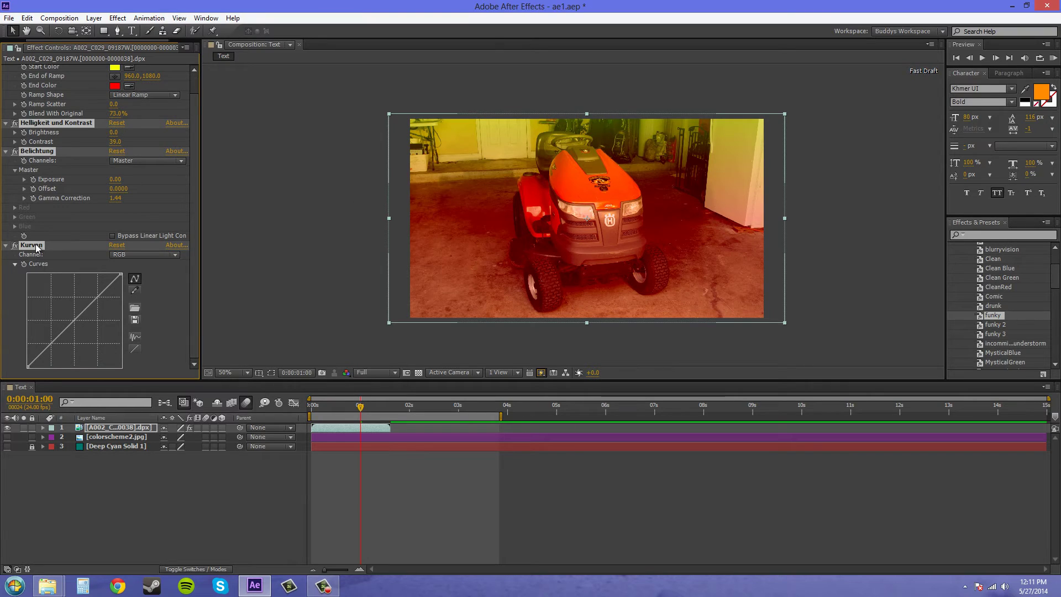
pyautogui.scroll(1, 66, 242)
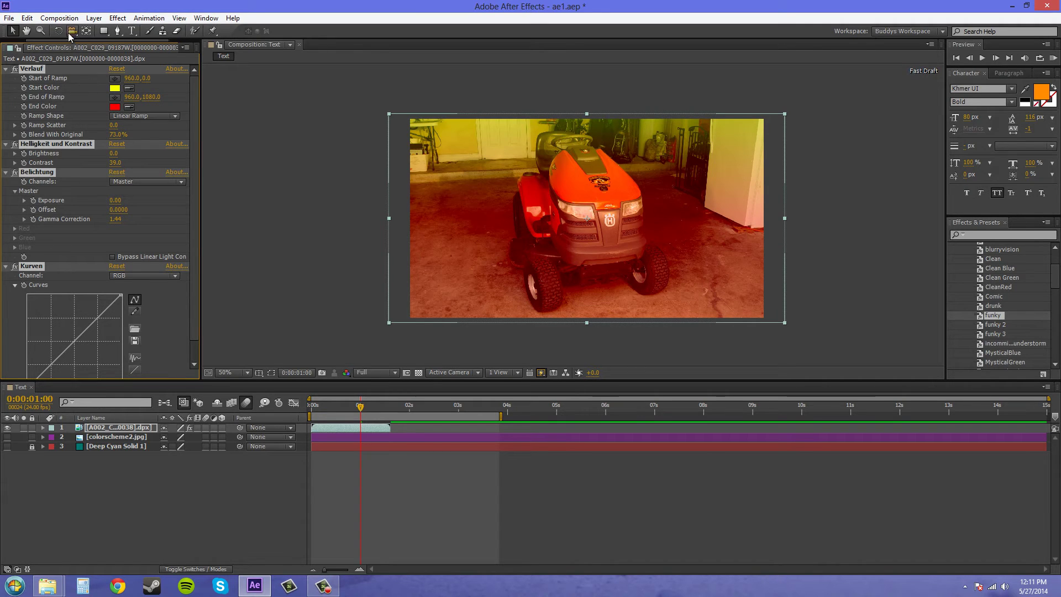
pyautogui.scroll(-1, 69, 285)
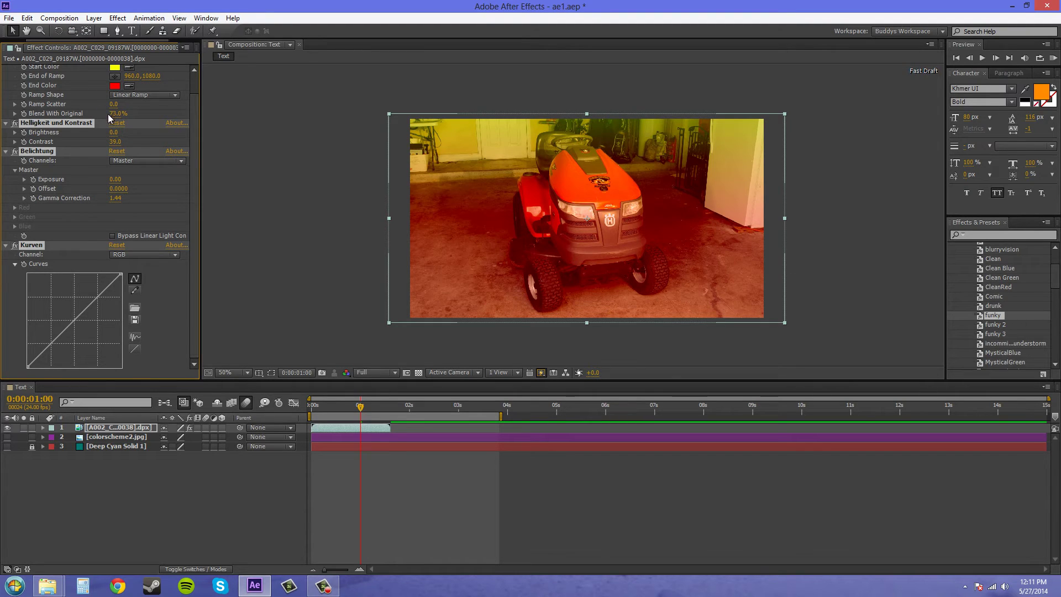
pyautogui.scroll(1, 107, 114)
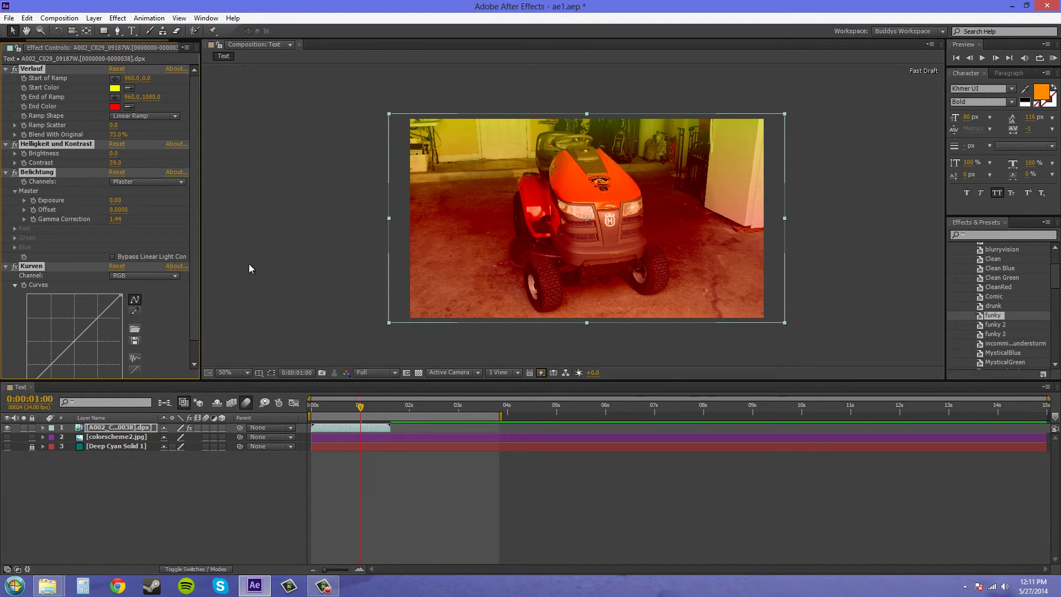
# - Clear the funky effects, try the Clean preset on the tractor footage, then delete its effects
pyautogui.press('Delete')
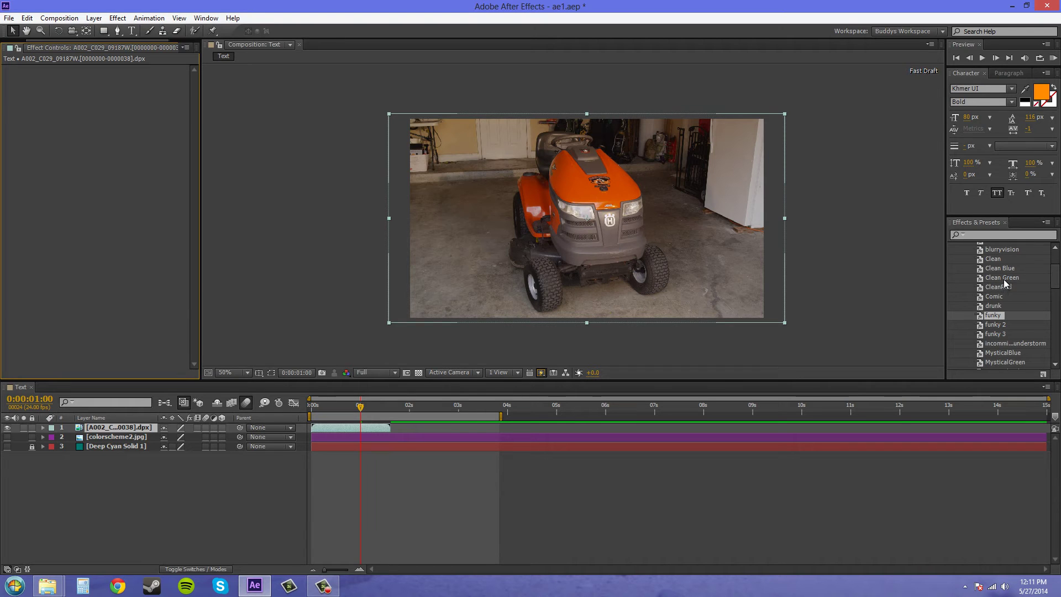
pyautogui.scroll(1, 1005, 281)
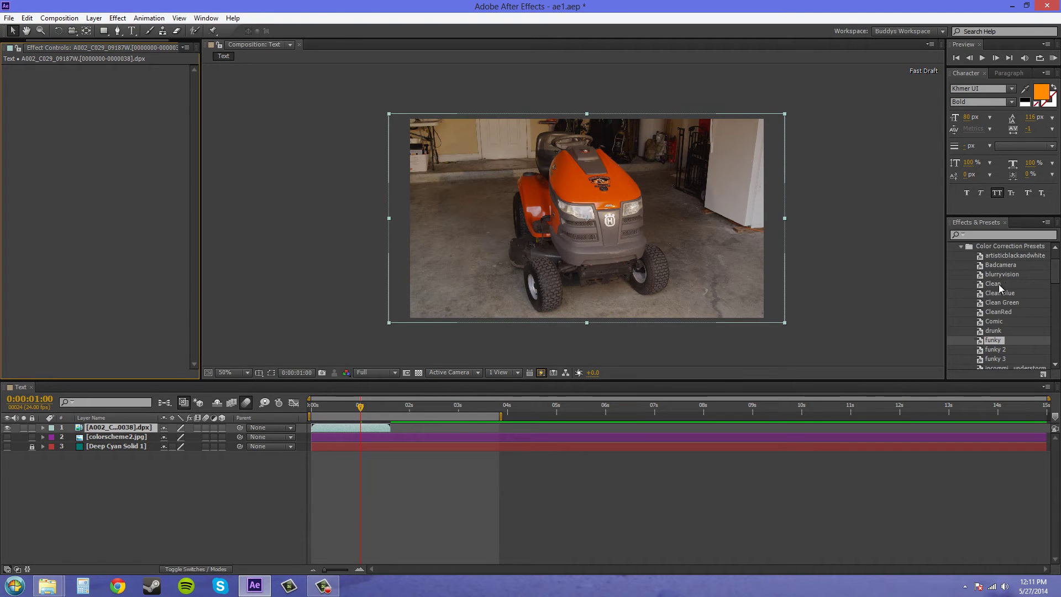
pyautogui.moveTo(999, 284); pyautogui.dragTo(553, 244)
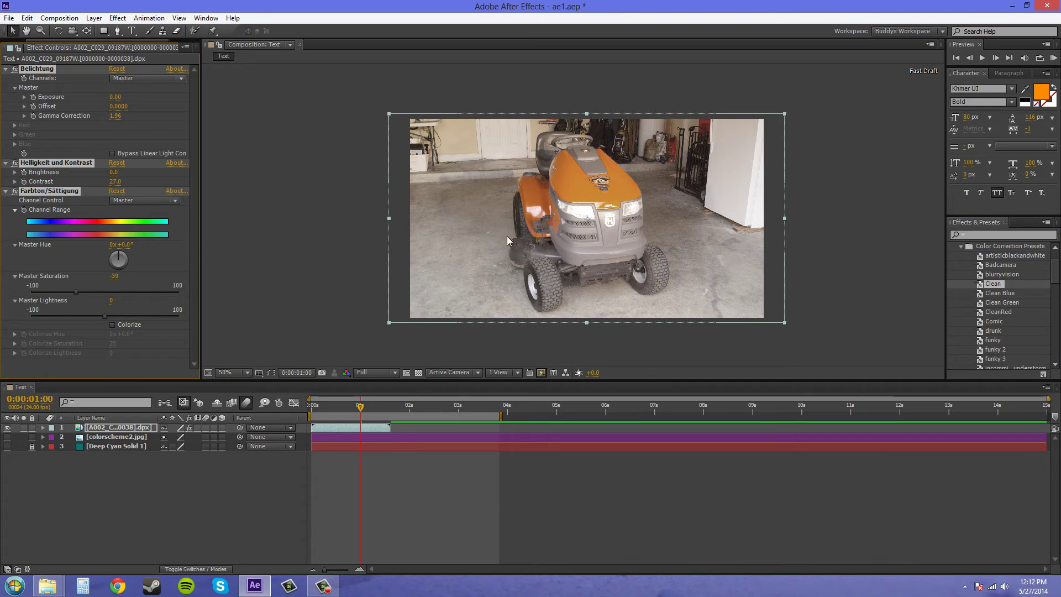
pyautogui.click(996, 294)
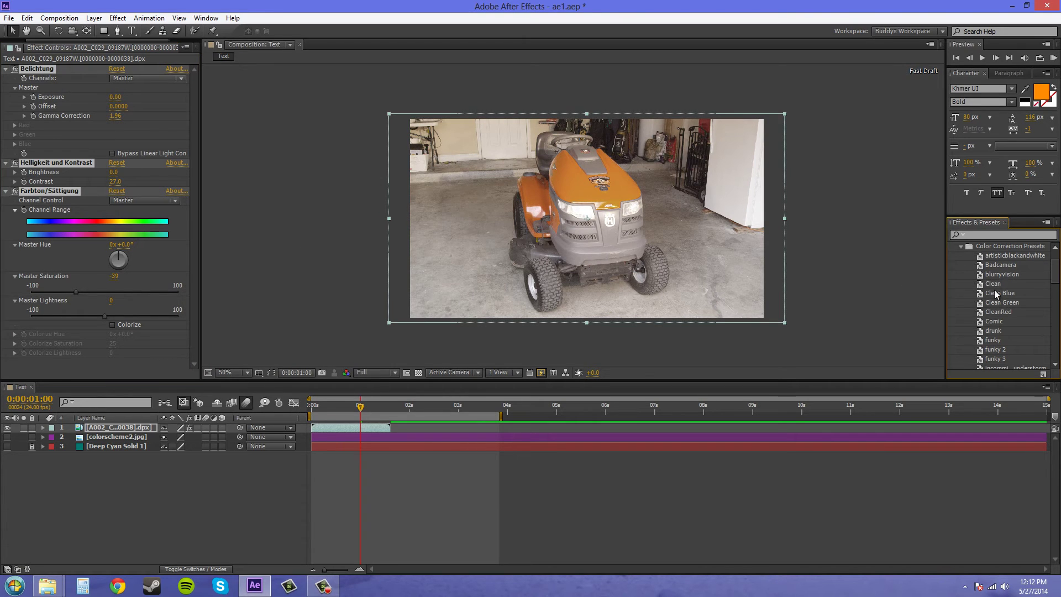
pyautogui.click(993, 284)
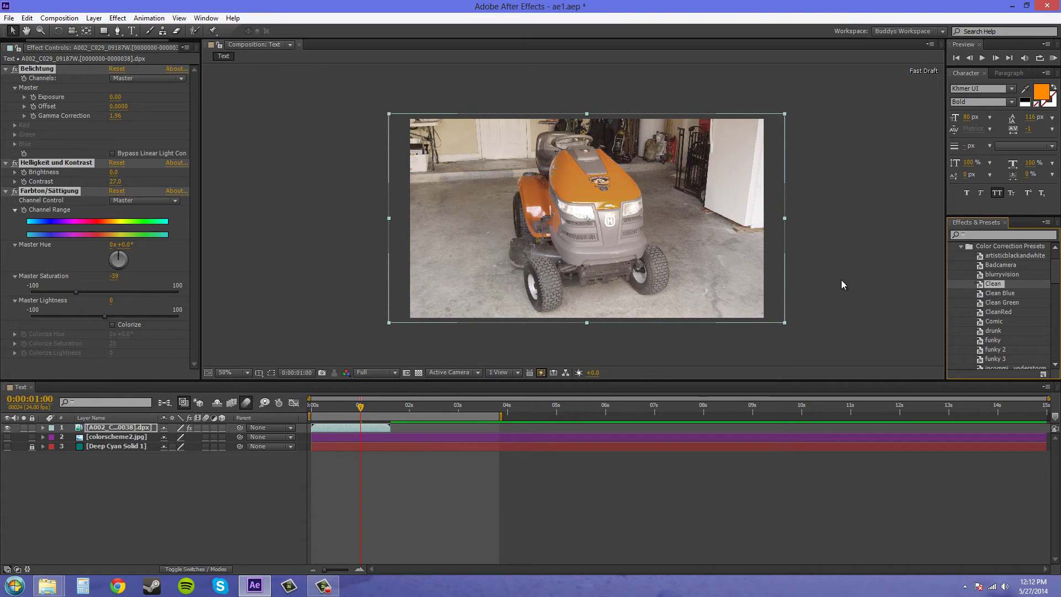
pyautogui.click(37, 91)
pyautogui.hotkey('ctrl', 'a')
pyautogui.press('Delete')
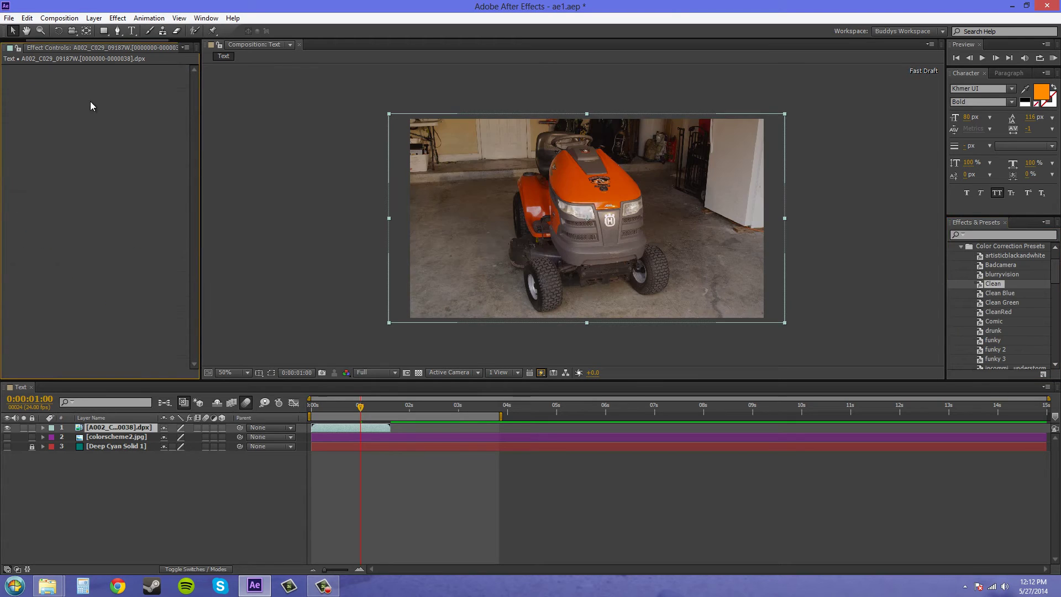
# - Apply the oldDream preset to the tractor footage, then remove all effects with Ctrl+Shift+E
pyautogui.scroll(-2, 1020, 330)
pyautogui.click(1011, 337)
pyautogui.scroll(-2, 1011, 337)
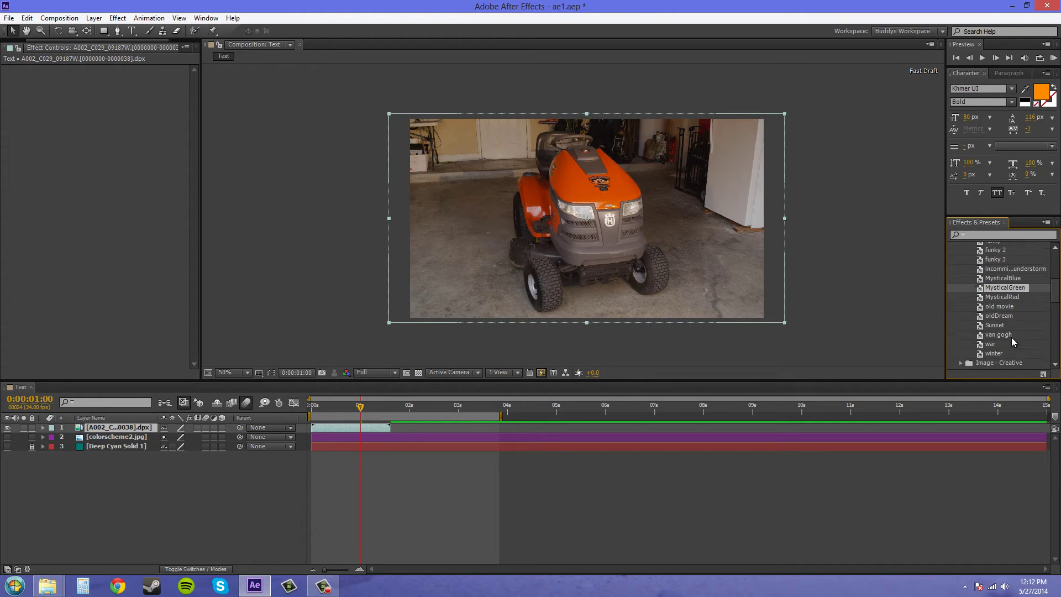
pyautogui.click(1005, 315)
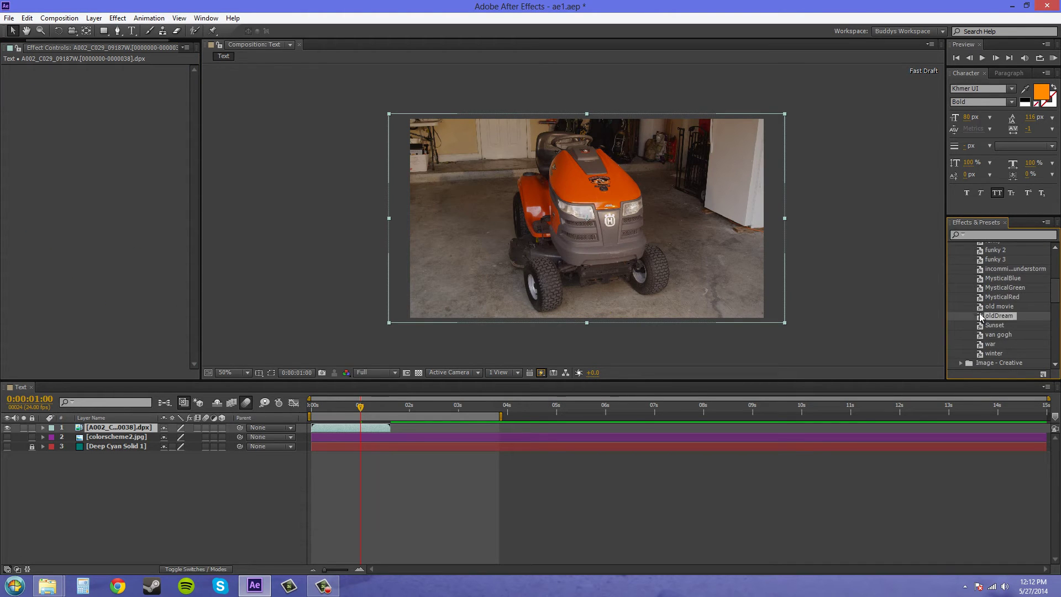
pyautogui.moveTo(981, 316); pyautogui.dragTo(597, 268)
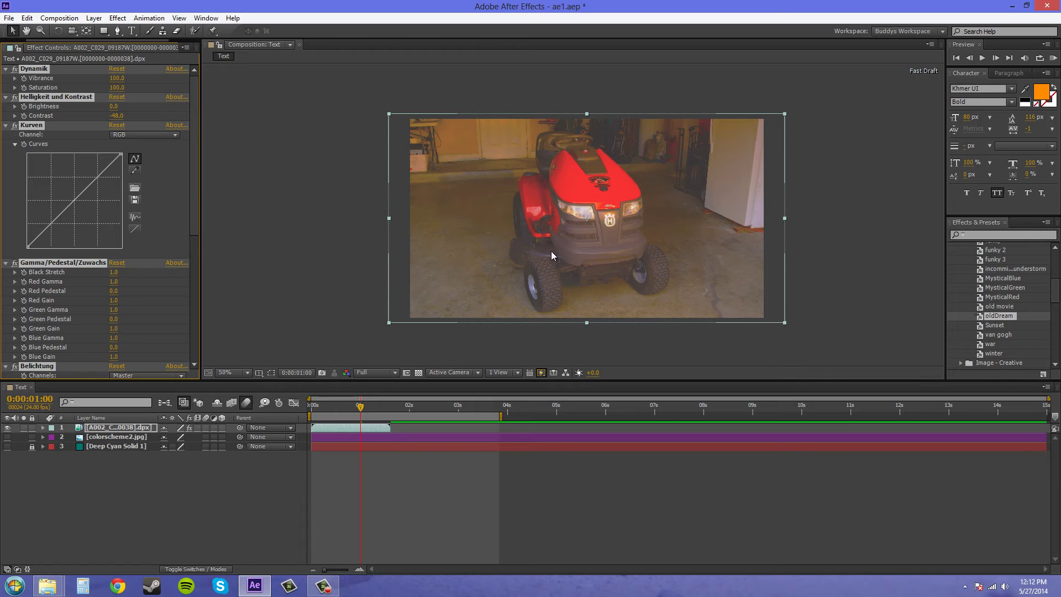
pyautogui.scroll(-10, 163, 254)
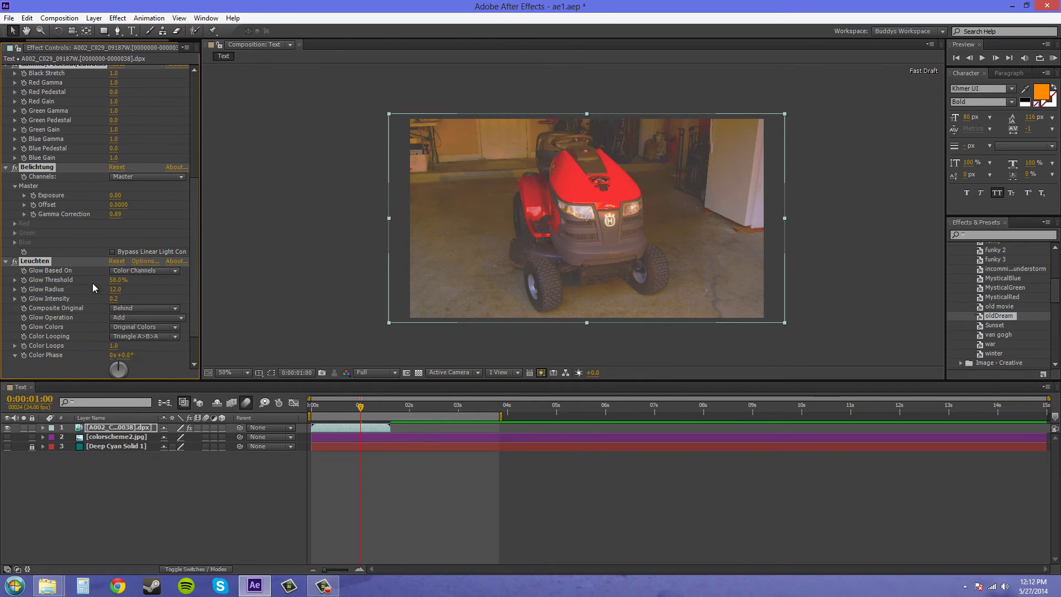
pyautogui.scroll(10, 85, 282)
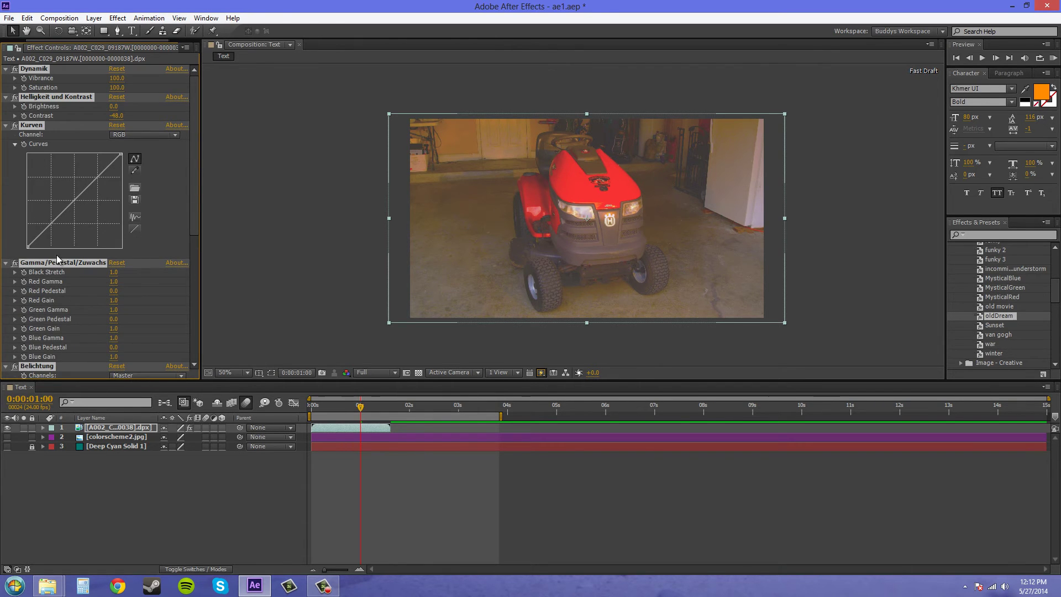
pyautogui.hotkey('ctrl', 'shift', 'e')
# - Apply the winter preset to the tractor footage and drag the Kurven curve point back onto the diagonal
pyautogui.moveTo(994, 353); pyautogui.dragTo(612, 250)
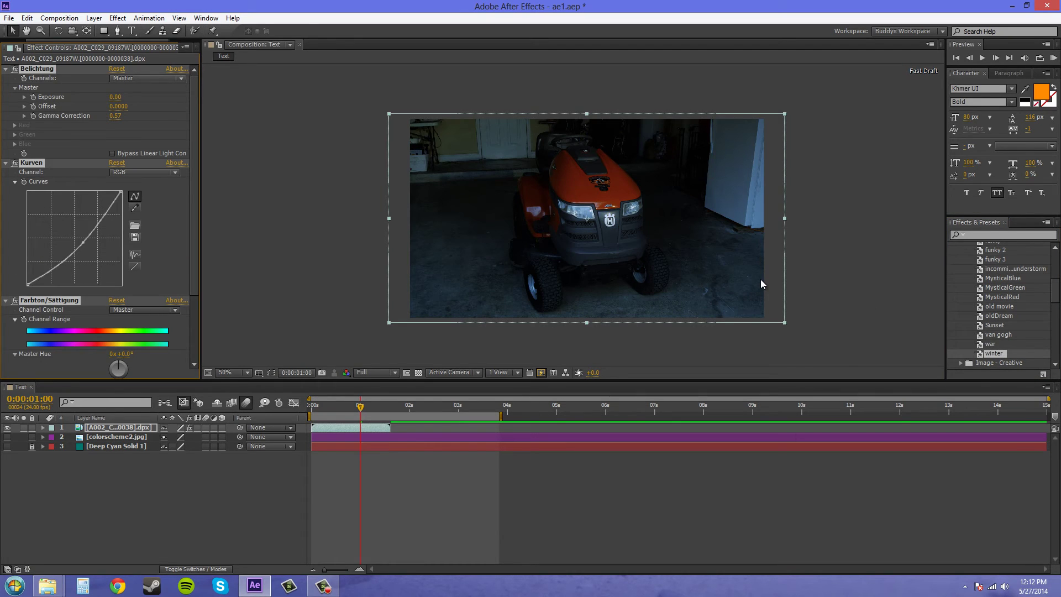
pyautogui.moveTo(83, 242); pyautogui.dragTo(78, 232)
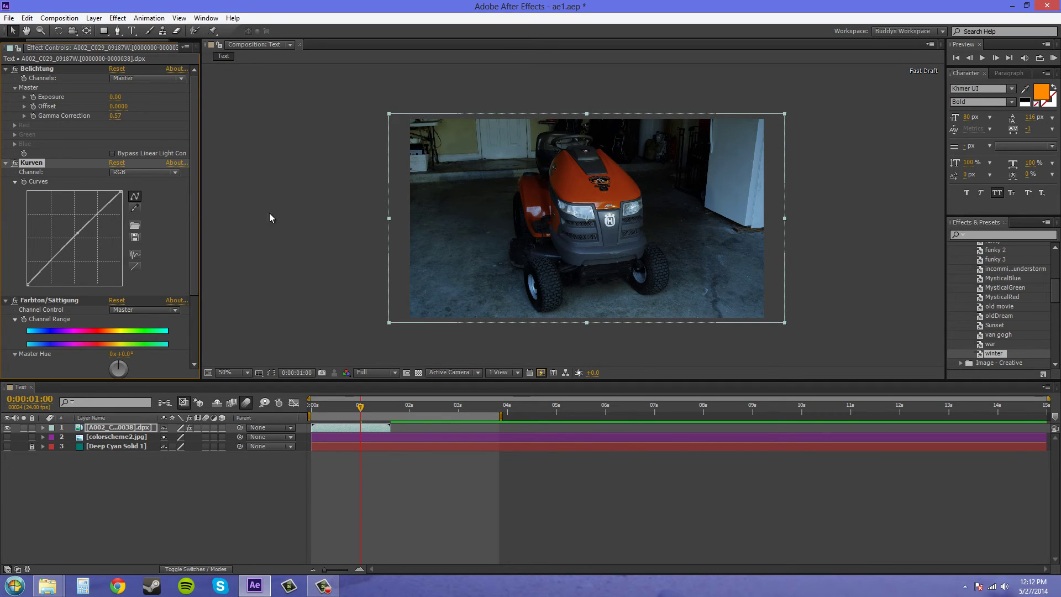
pyautogui.scroll(-2, 665, 243)
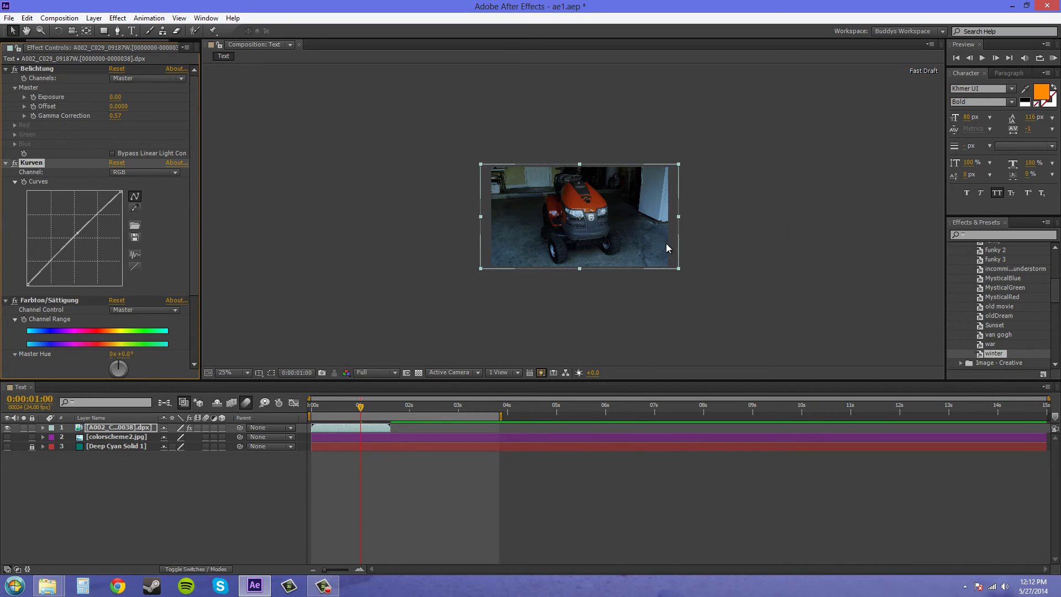
pyautogui.scroll(2, 652, 246)
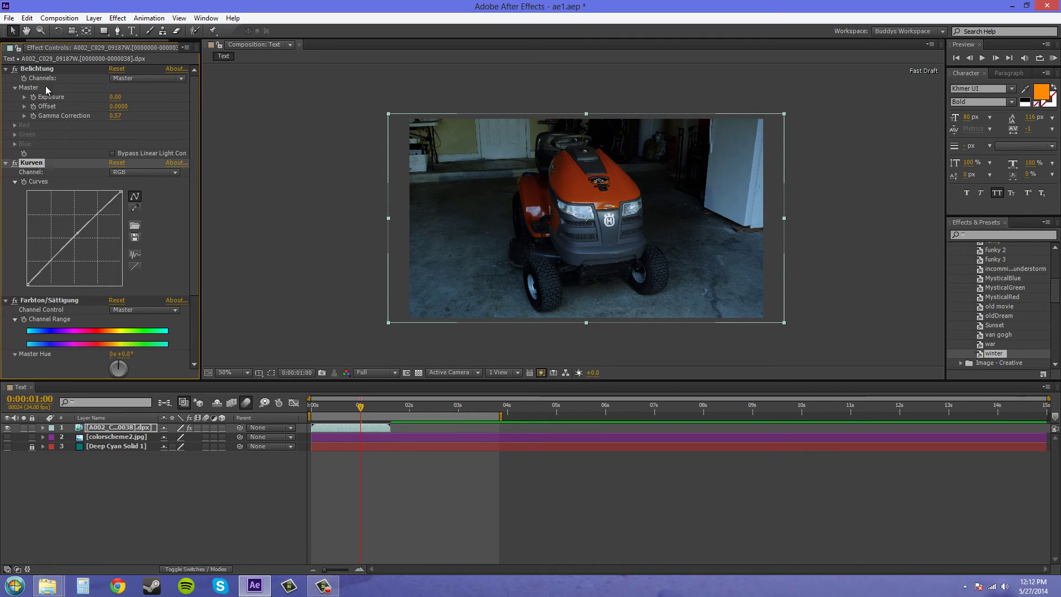
pyautogui.scroll(-3, 62, 213)
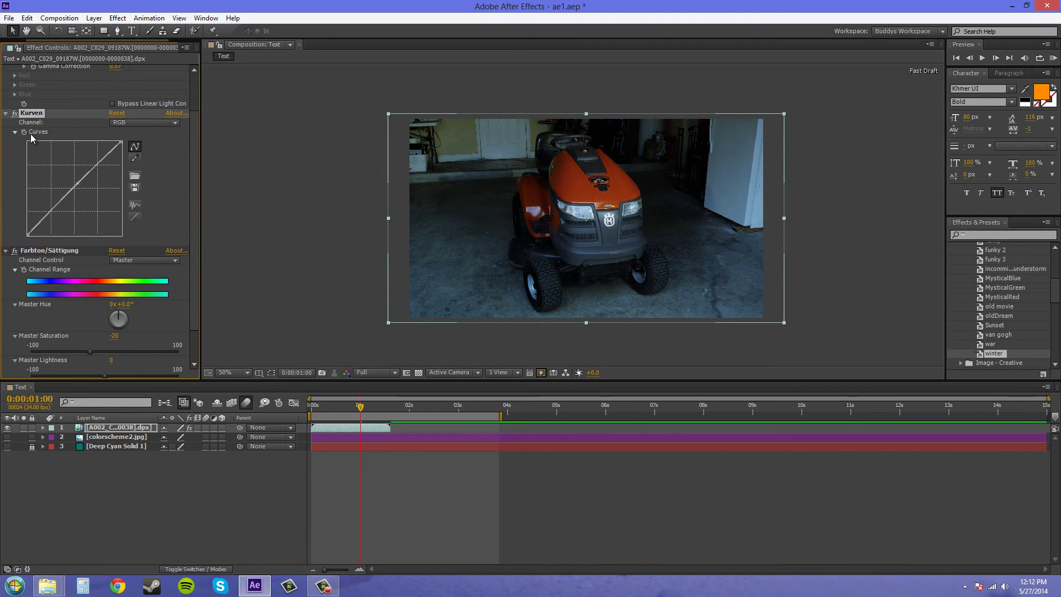
pyautogui.scroll(-2, 78, 286)
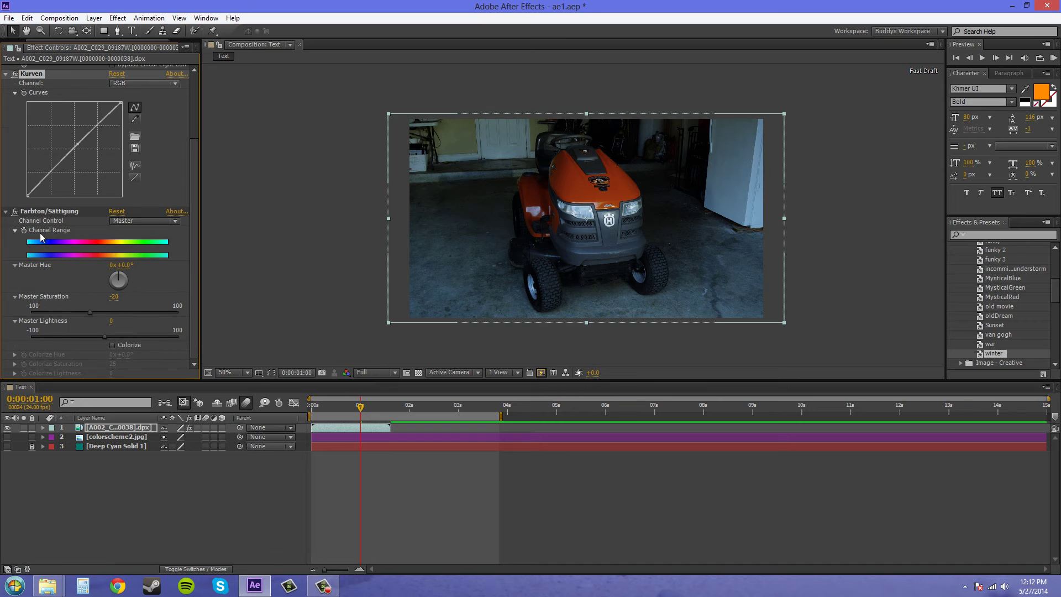
pyautogui.scroll(3, 144, 274)
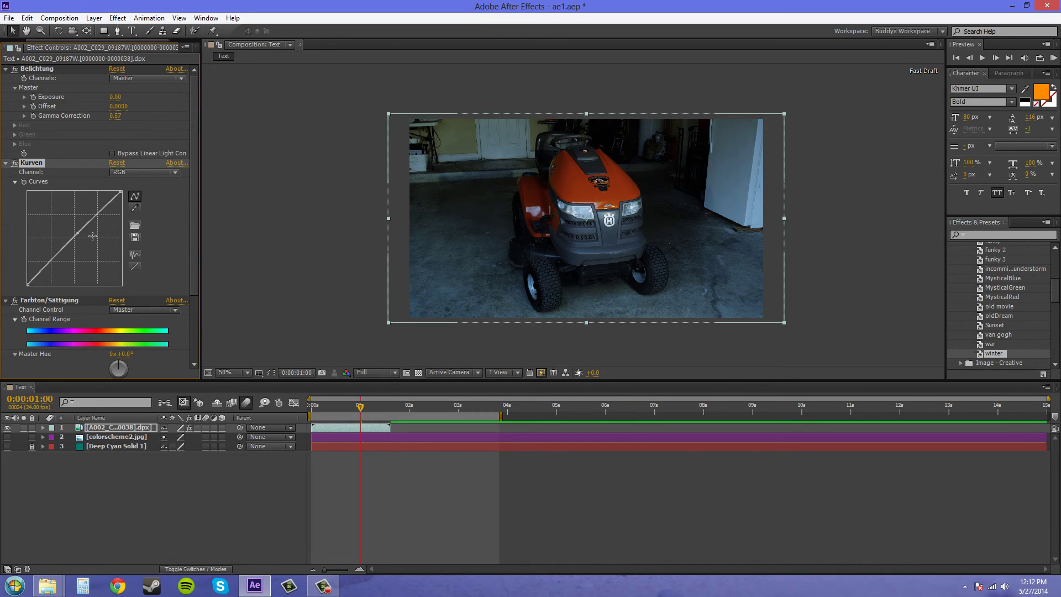
pyautogui.scroll(-3, 141, 301)
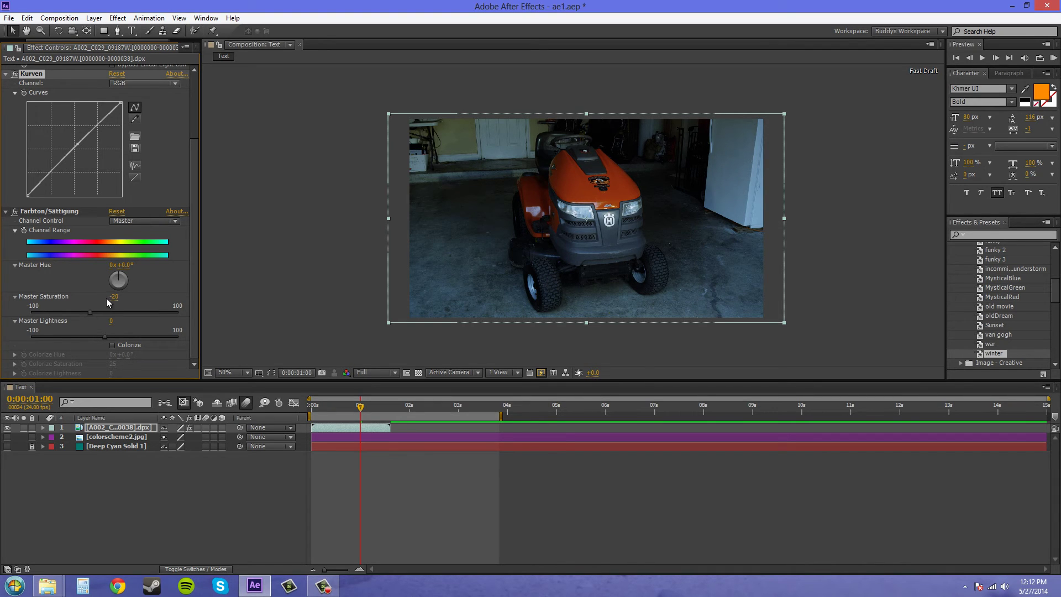
pyautogui.scroll(4, 63, 296)
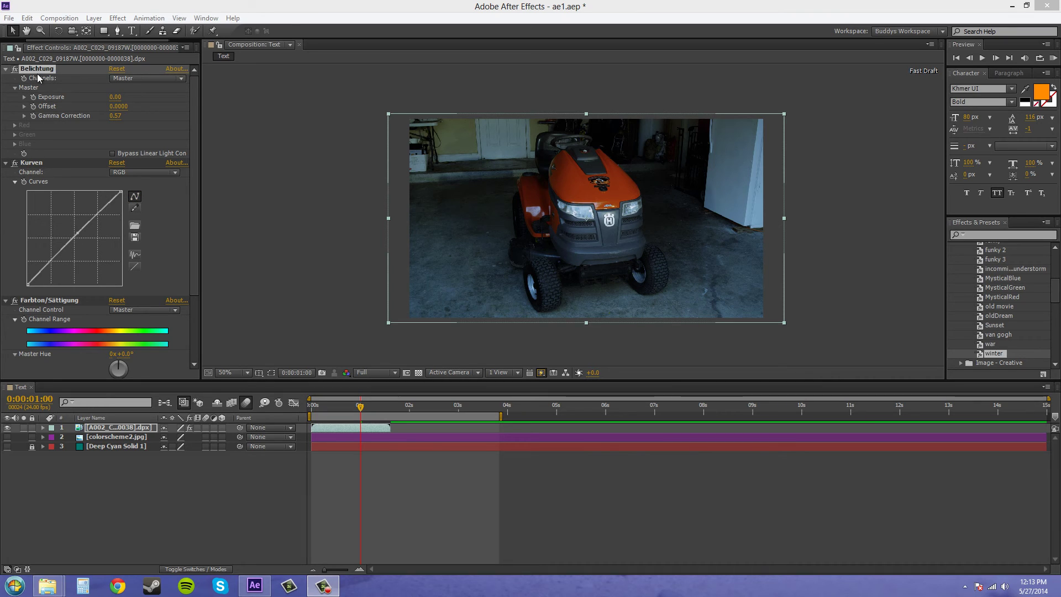
pyautogui.click(173, 69)
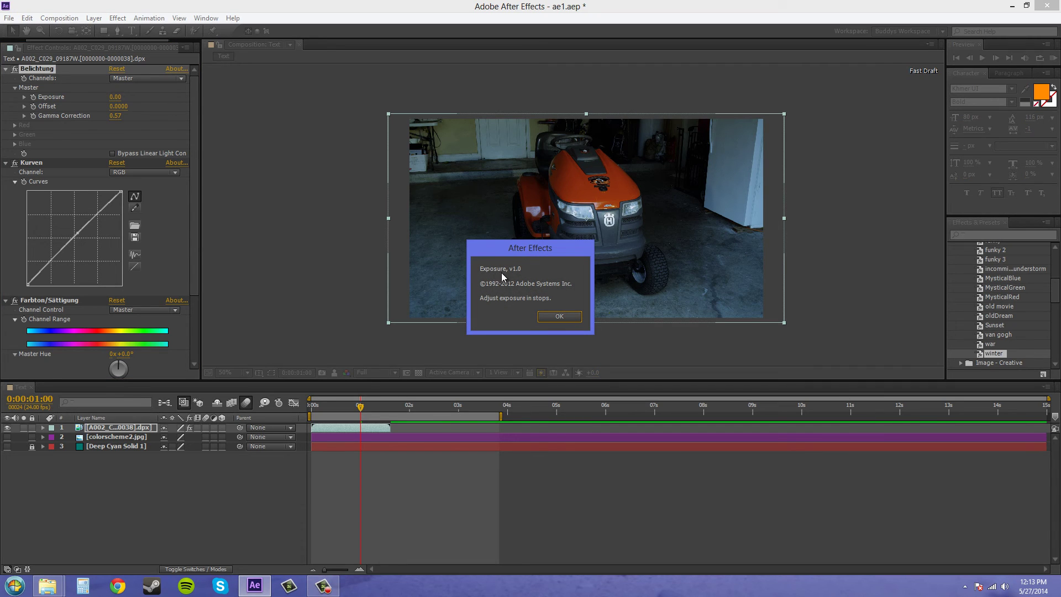
pyautogui.click(558, 317)
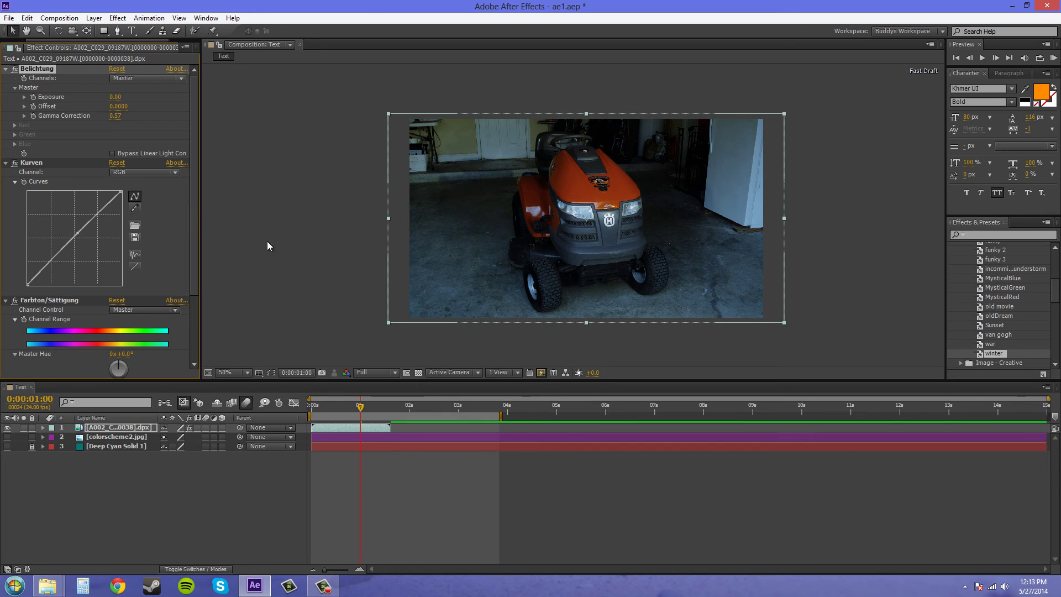
pyautogui.click(175, 302)
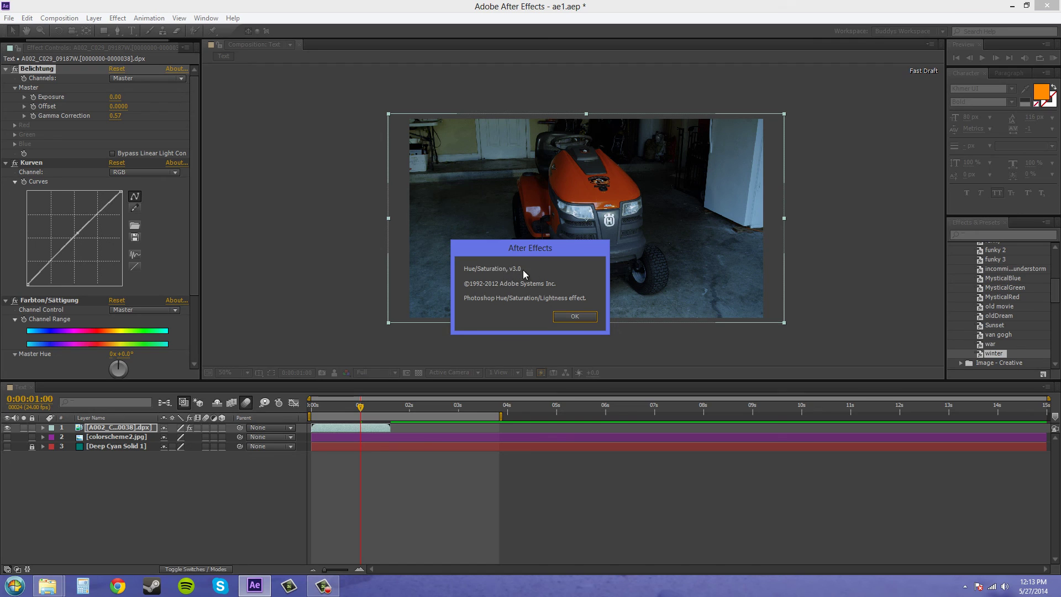
pyautogui.click(575, 317)
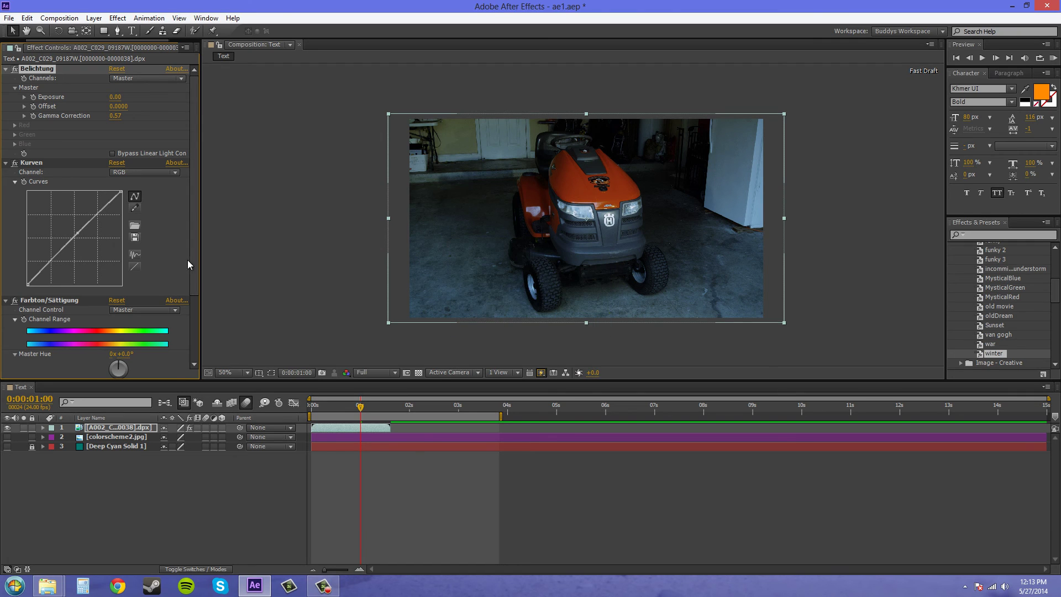
pyautogui.scroll(-3, 188, 264)
# - Rename the Farbton/Sättigung effect to Hue/Saturation
pyautogui.click(50, 227)
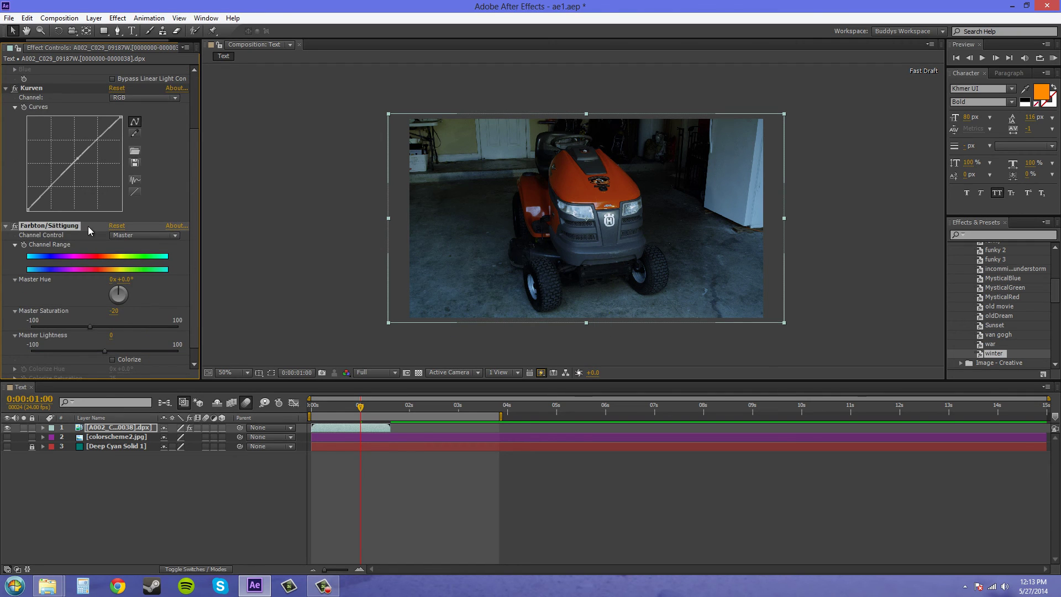
pyautogui.press('Return')
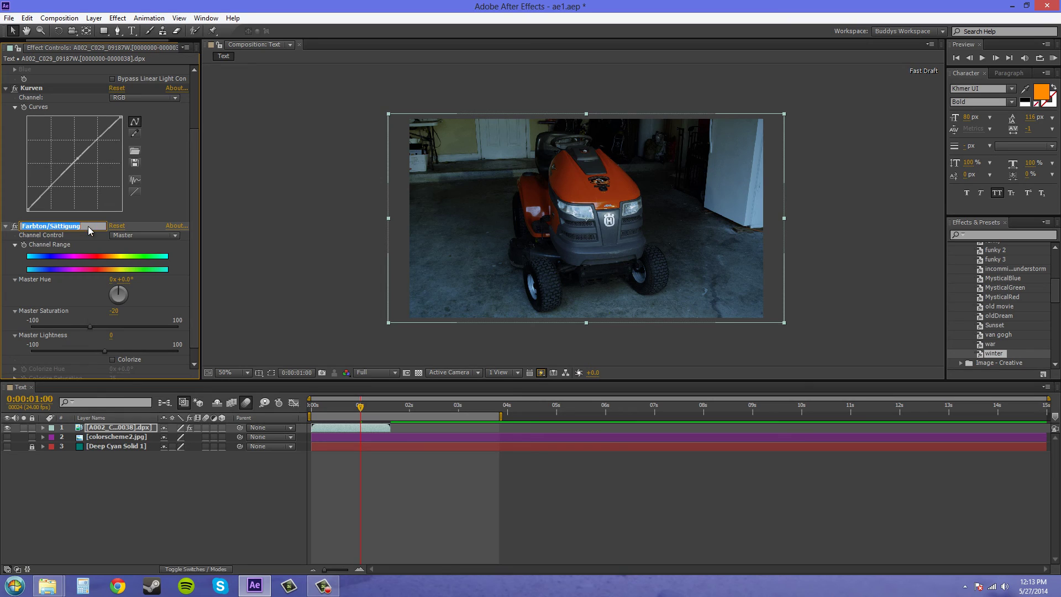
pyautogui.write('Hu')
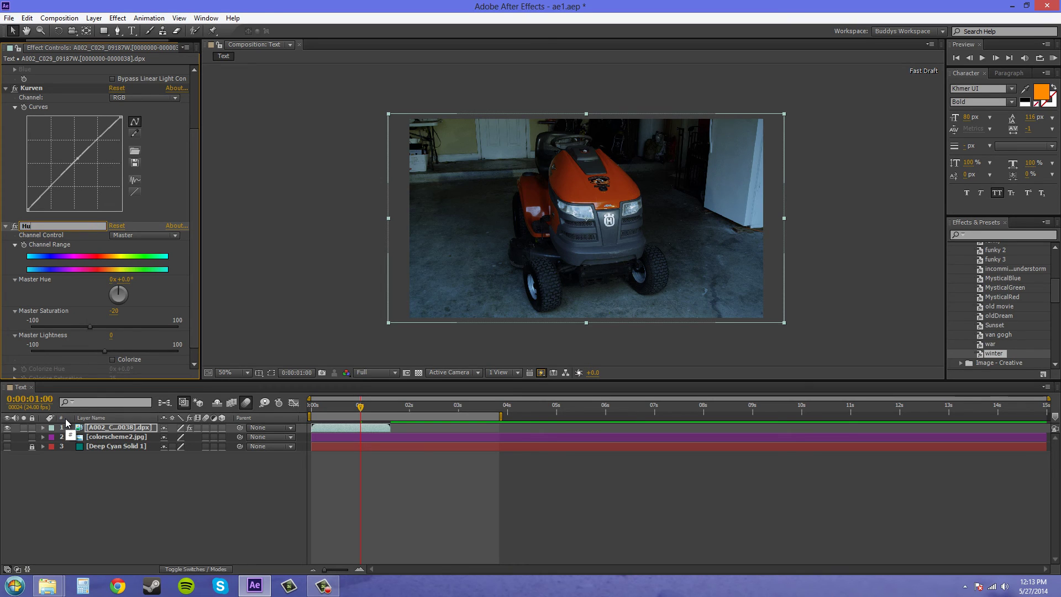
pyautogui.write('e?/Saturation')
pyautogui.press('Return')
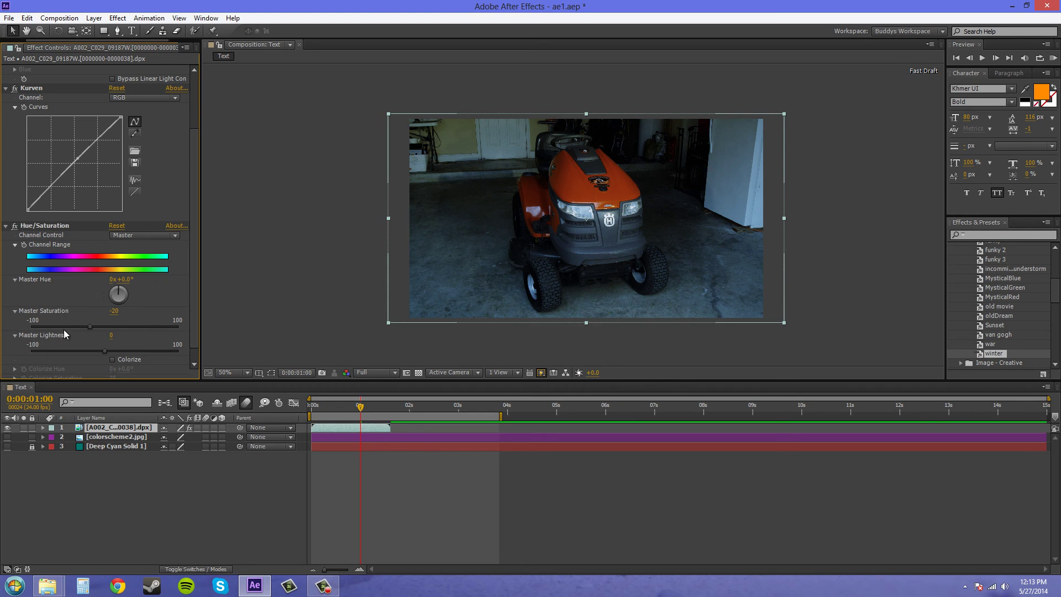
# - Rename the Kurven effect to Curves
pyautogui.scroll(1, 72, 321)
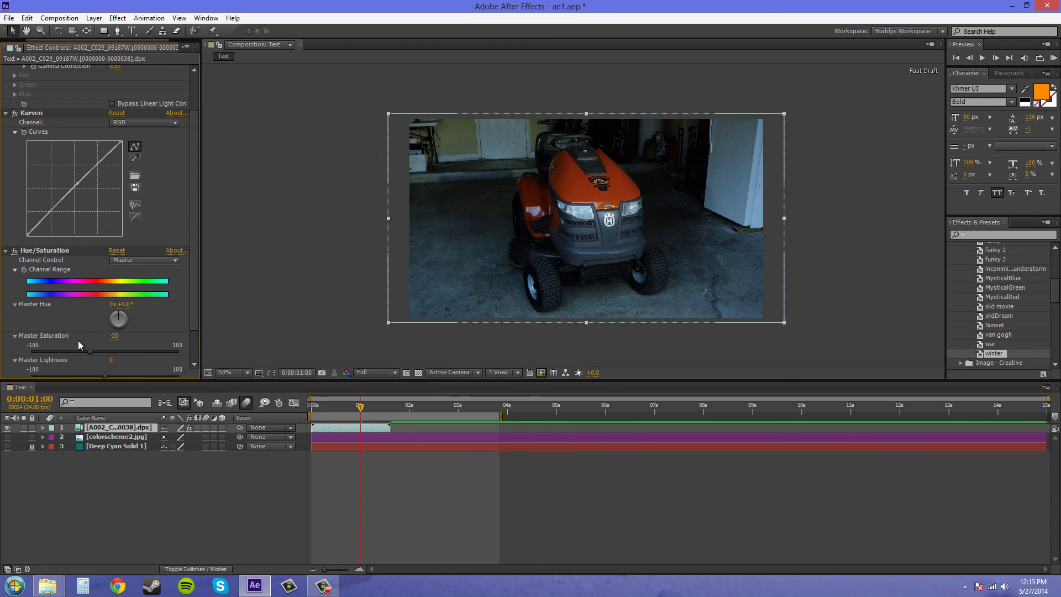
pyautogui.scroll(2, 55, 224)
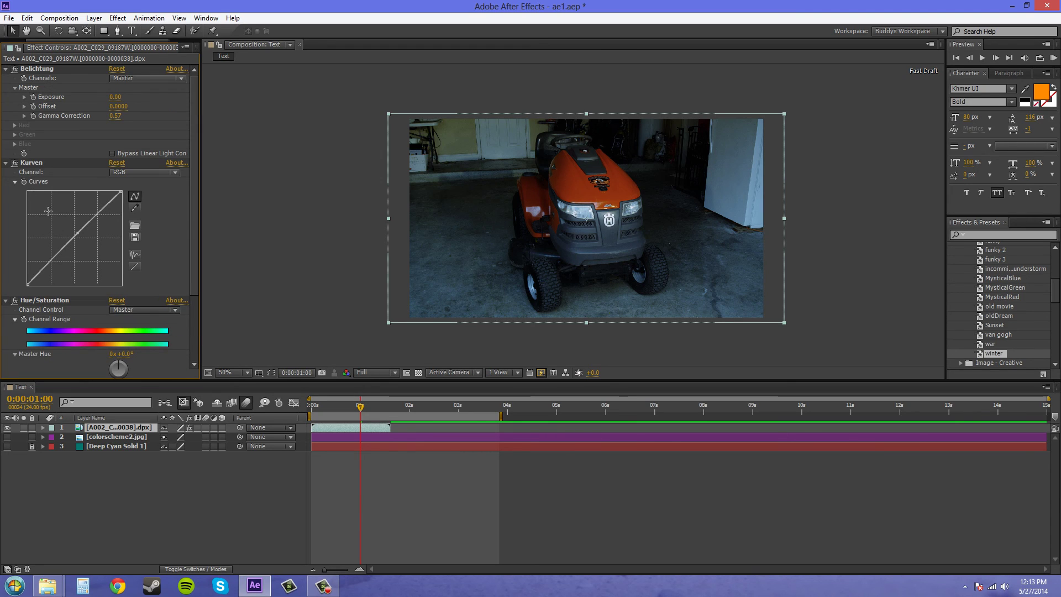
pyautogui.click(28, 165)
pyautogui.press('Return')
pyautogui.write('C')
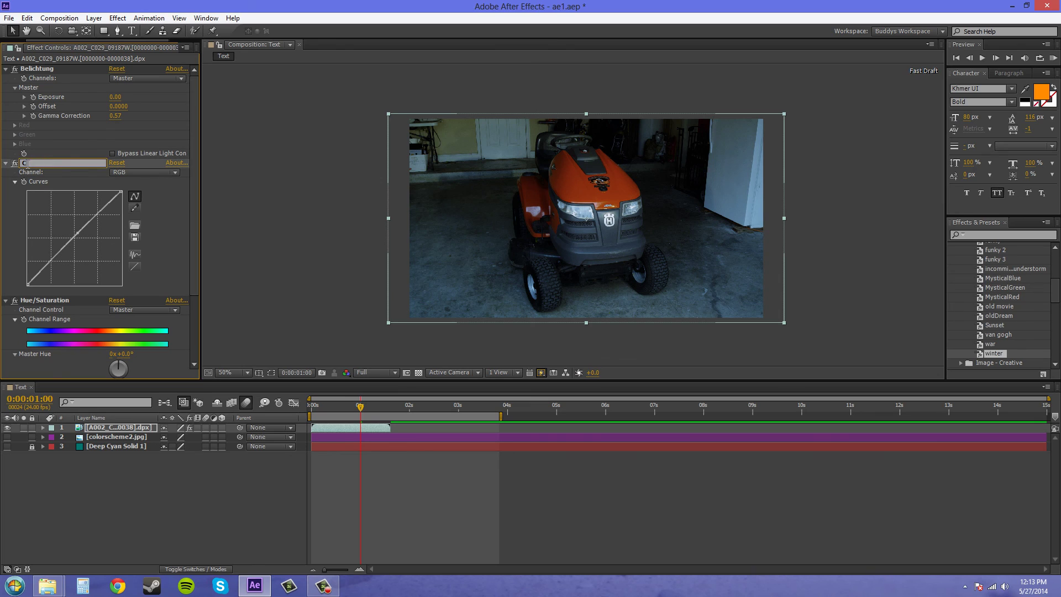
pyautogui.write('ukrv')
pyautogui.press('Return')
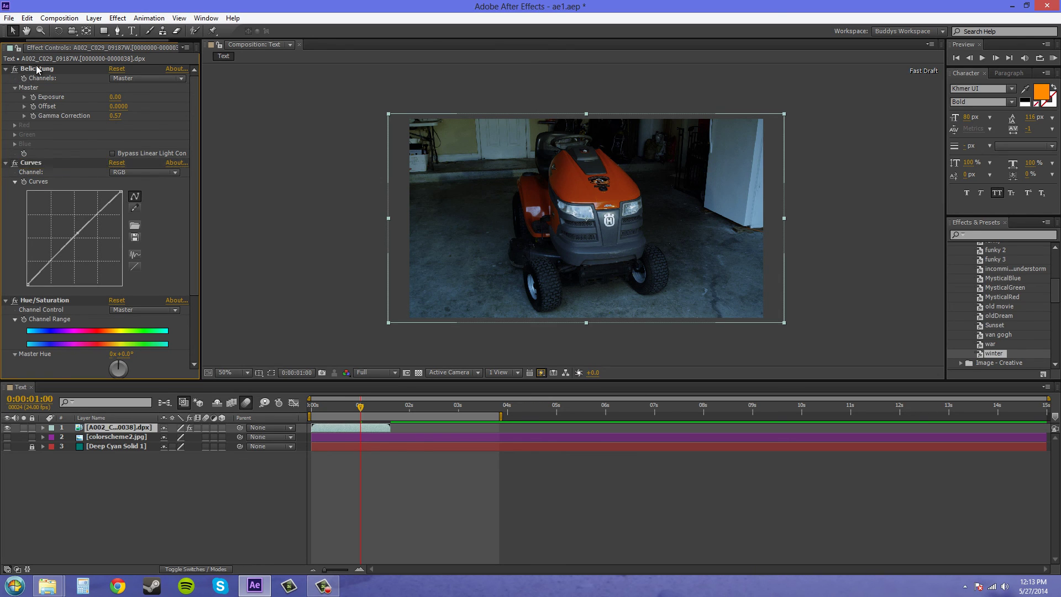
# - Rename the Belichtung effect to Exposure
pyautogui.click(42, 71)
pyautogui.rightClick(42, 71)
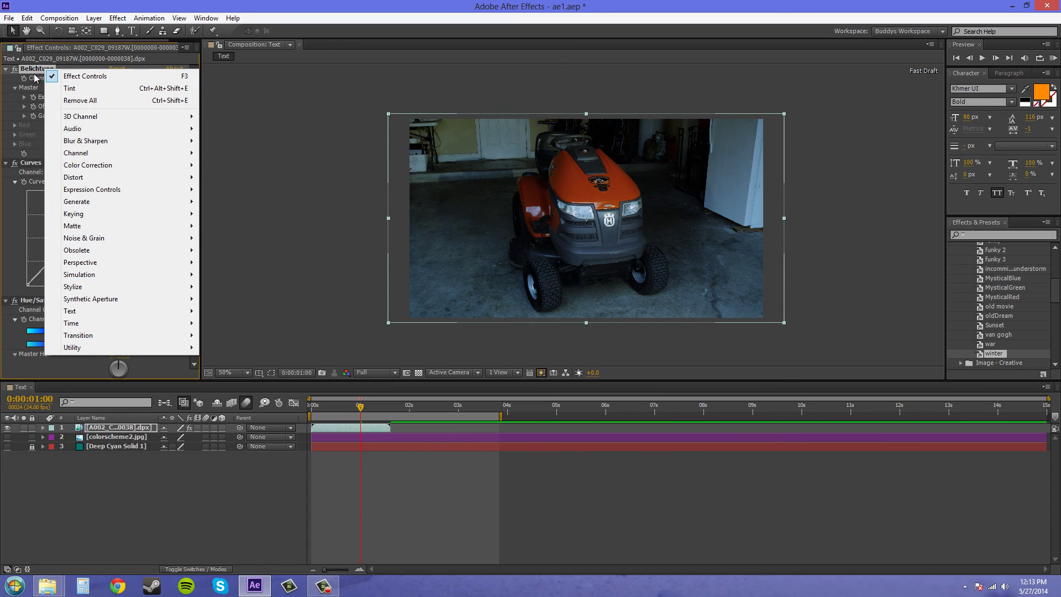
pyautogui.click(29, 72)
pyautogui.press('Return')
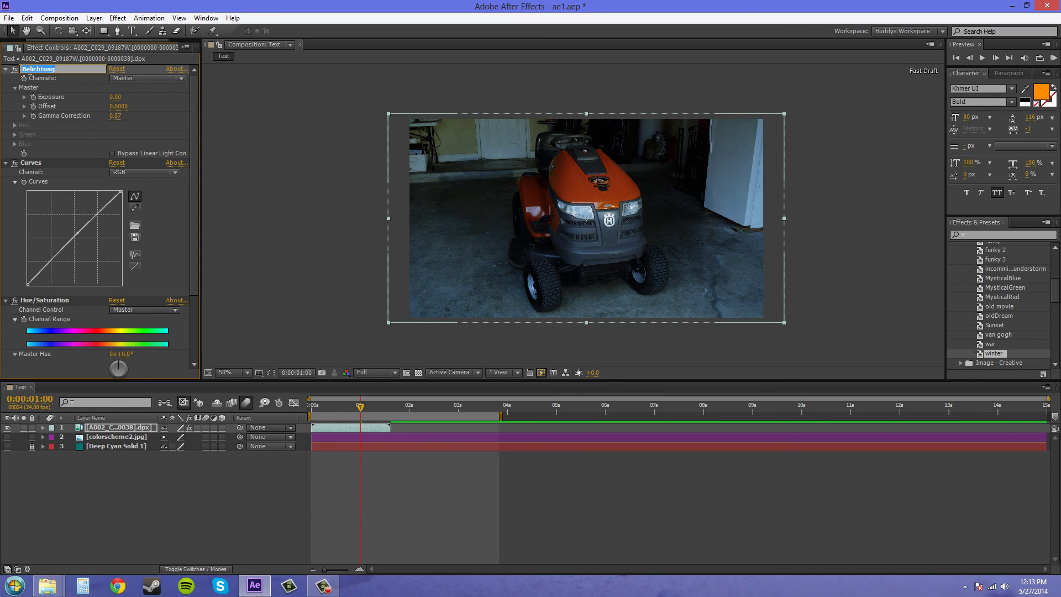
pyautogui.write('C')
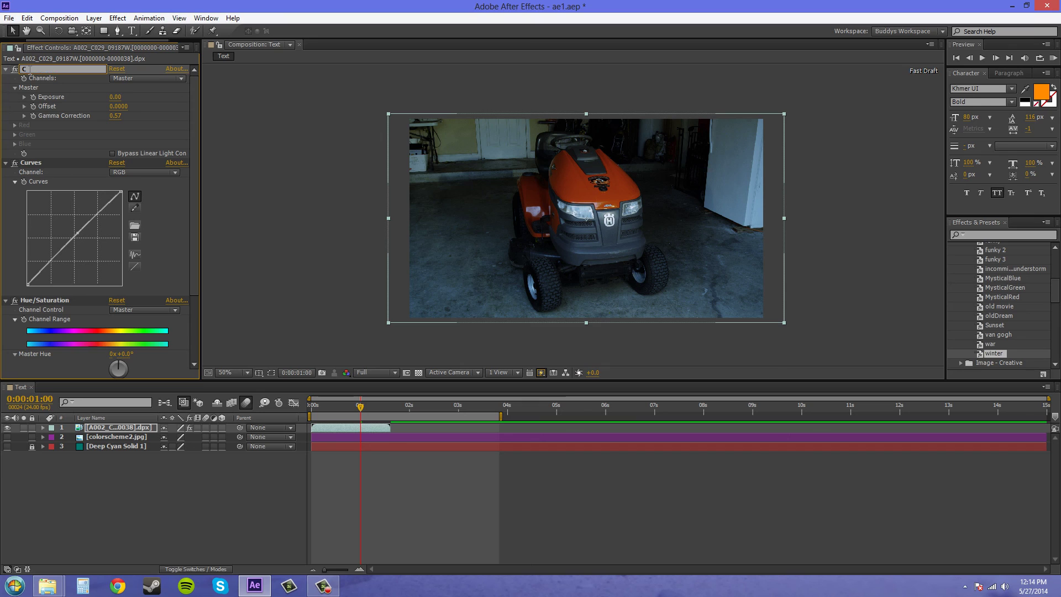
pyautogui.press('BackSpace')
pyautogui.press('BackSpace')
pyautogui.click(187, 162)
# - Delete Hue/Saturation, compare Curves on and off, then delete Curves and Exposure
pyautogui.scroll(-4, 196, 180)
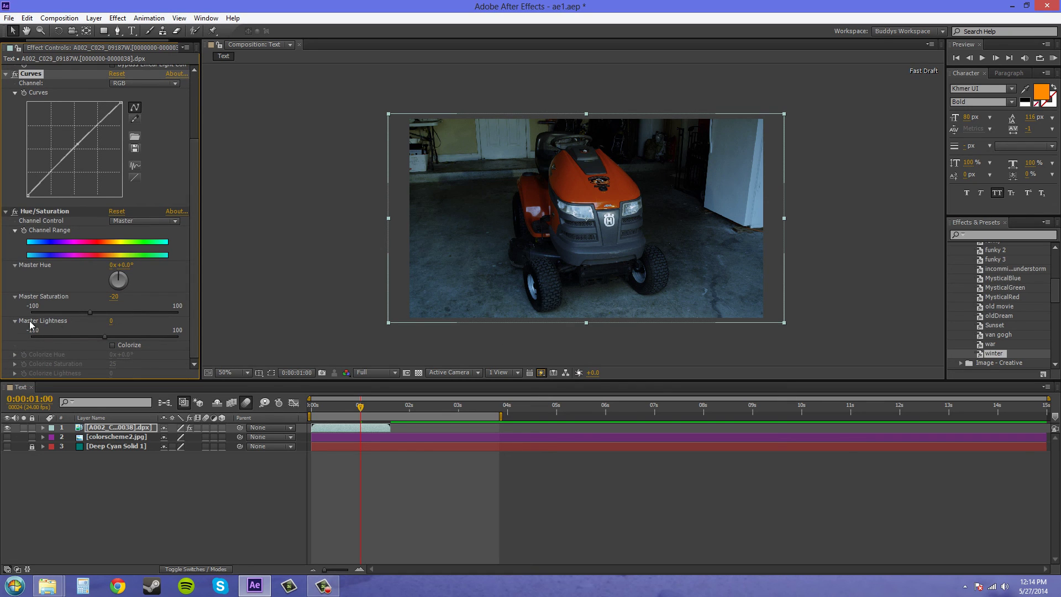
pyautogui.click(41, 213)
pyautogui.press('Delete')
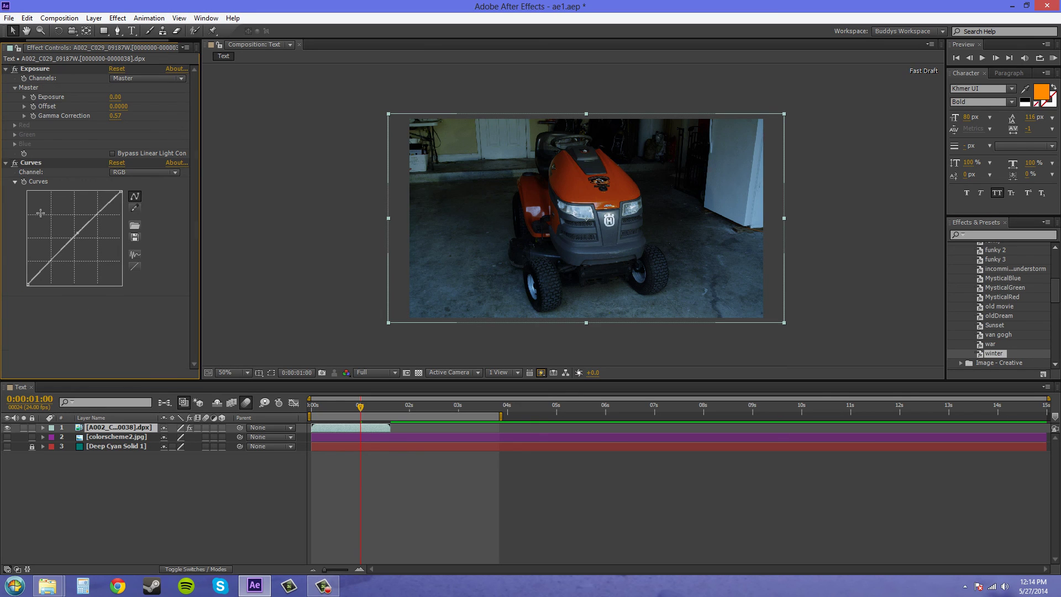
pyautogui.click(14, 162)
pyautogui.click(15, 162)
pyautogui.click(38, 164)
pyautogui.press('Delete')
pyautogui.click(41, 71)
pyautogui.press('Delete')
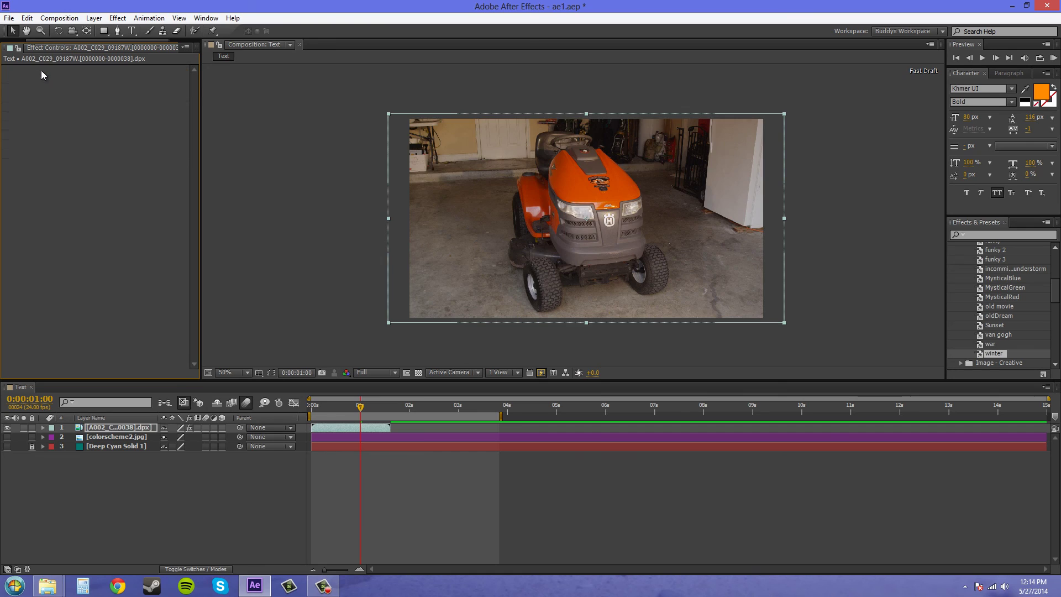